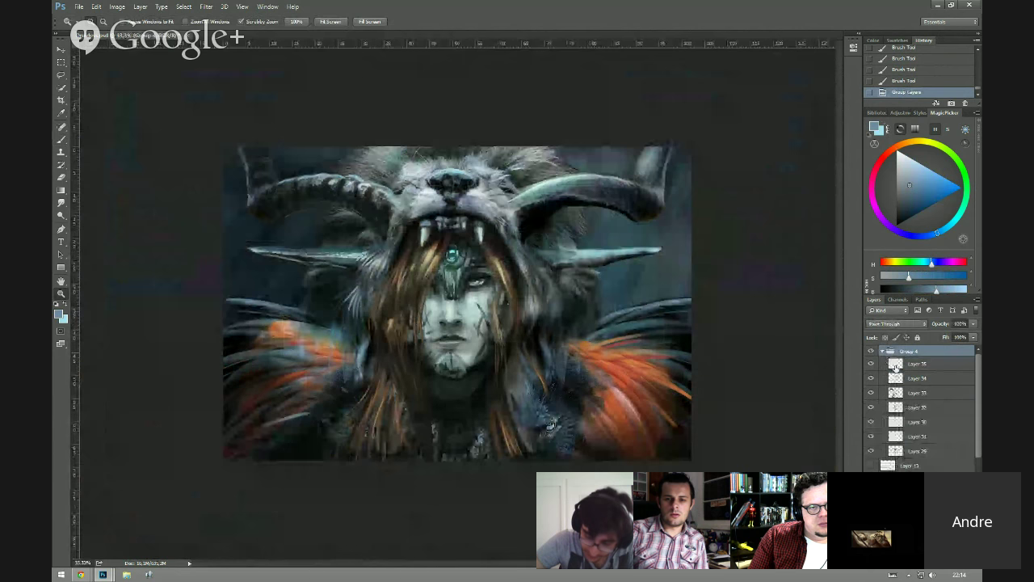
Step: Collapse Group 4 and hide the layers from Group 4 down to Group 3
{"action": "left_click", "coordinate": [883, 351]}
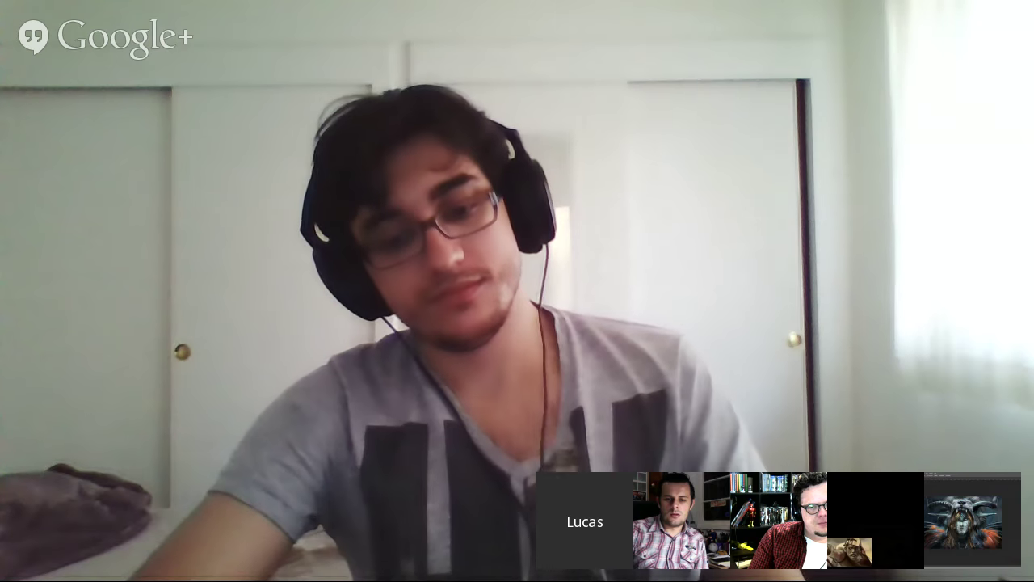
{"action": "scroll", "coordinate": [963, 435], "scroll_direction": "down", "scroll_amount": 1}
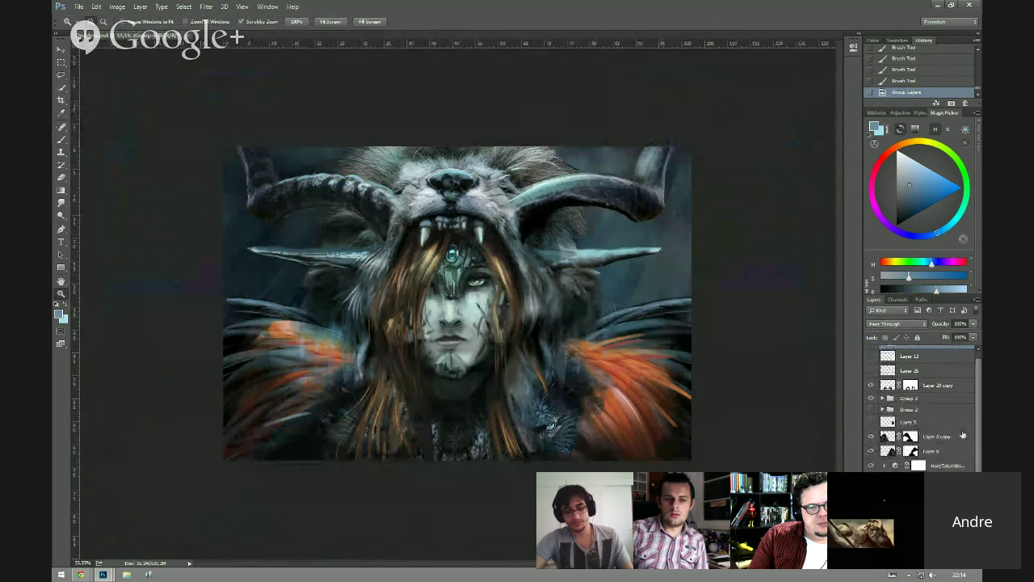
{"action": "left_click", "coordinate": [905, 399], "text": "shift"}
{"action": "scroll", "coordinate": [929, 376], "scroll_direction": "up", "scroll_amount": 1}
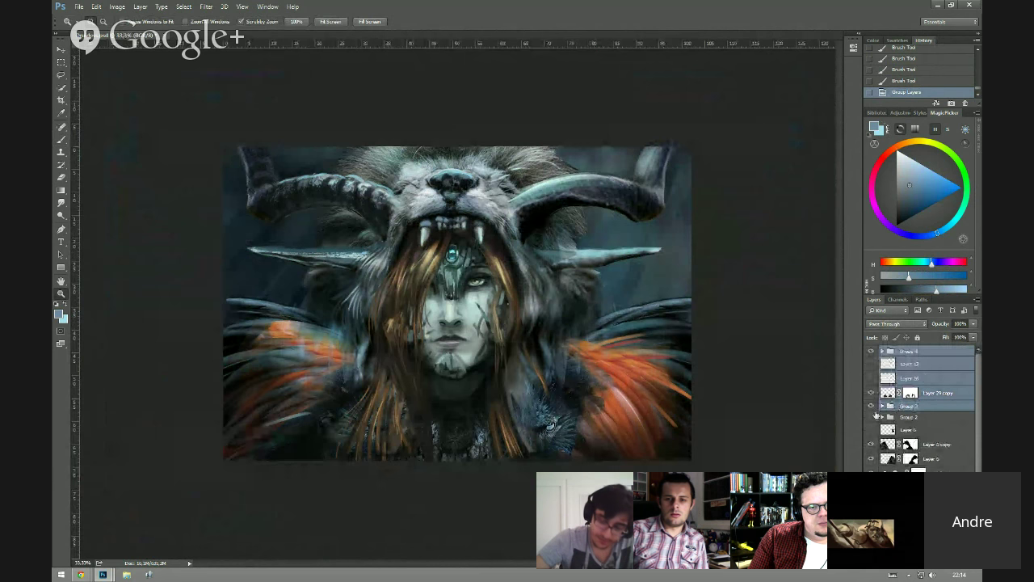
{"action": "left_click", "coordinate": [873, 352]}
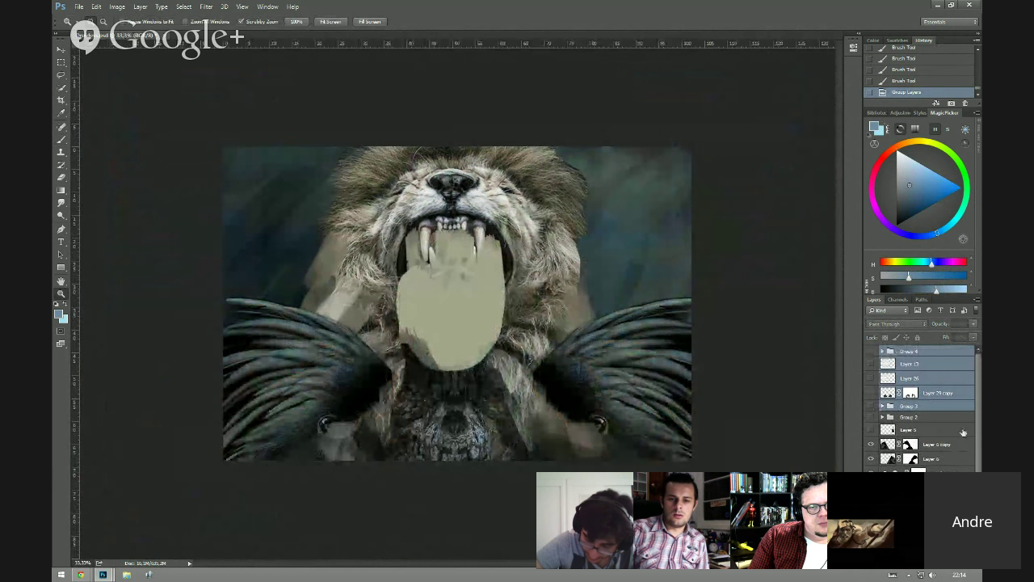
Step: Review the base photo layers below the hidden groups and briefly toggle Layer 5's visibility
{"action": "scroll", "coordinate": [979, 447], "scroll_direction": "down", "scroll_amount": 1}
{"action": "scroll", "coordinate": [929, 404], "scroll_direction": "down", "scroll_amount": 3}
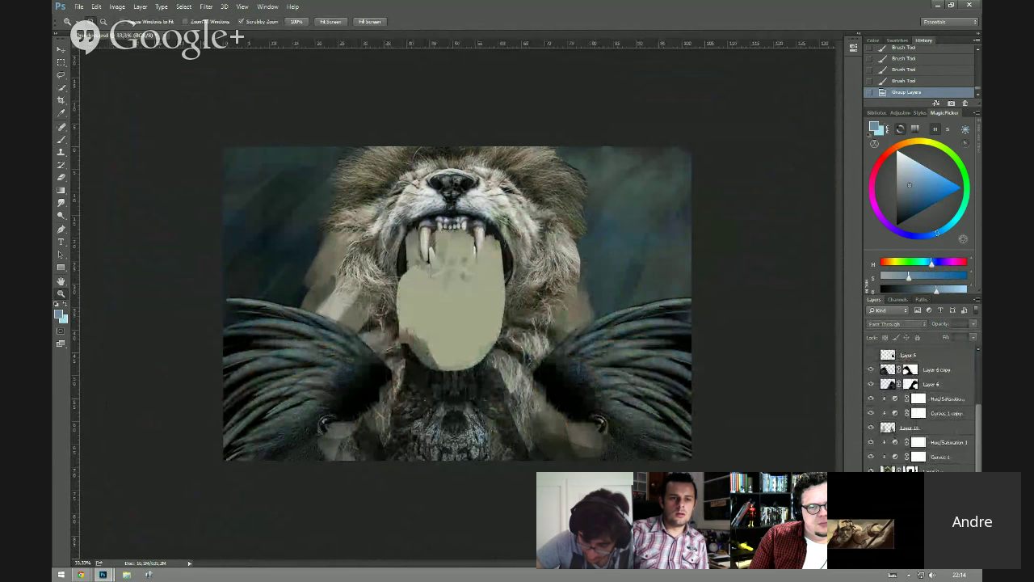
{"action": "key", "text": "v"}
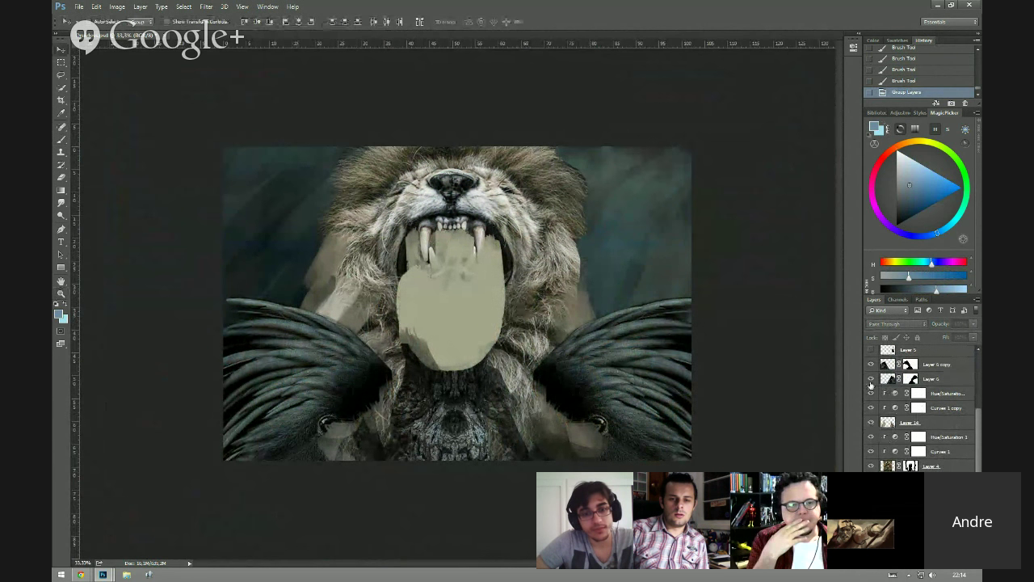
{"action": "left_click", "coordinate": [871, 350]}
{"action": "left_click", "coordinate": [871, 350]}
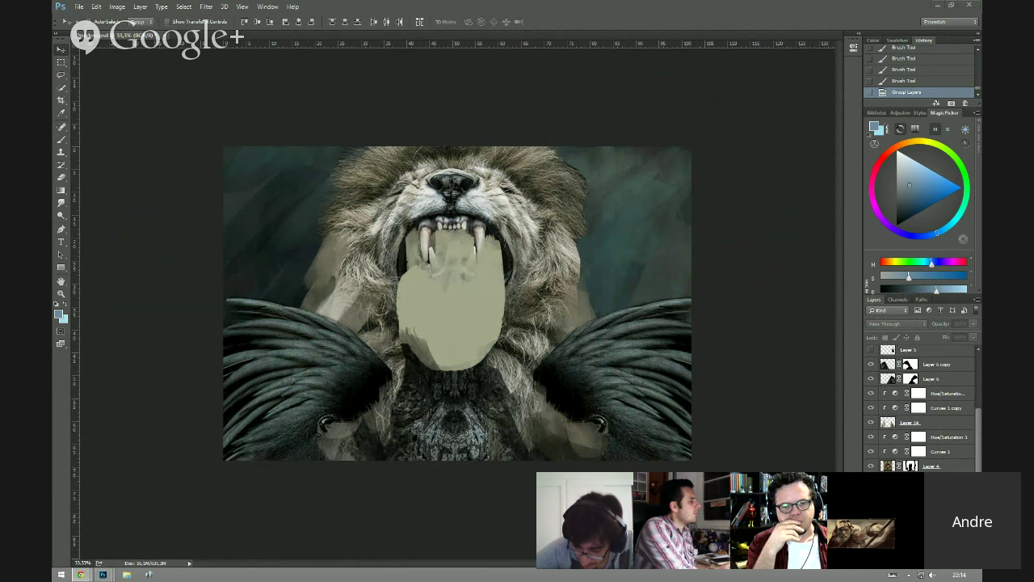
Step: Paste the long-horned bull and spiral-horned antelope reference photos and place them on either side of the lion's head
{"action": "key", "text": "ctrl+v"}
{"action": "left_click_drag", "start_coordinate": [458, 304], "coordinate": [628, 234]}
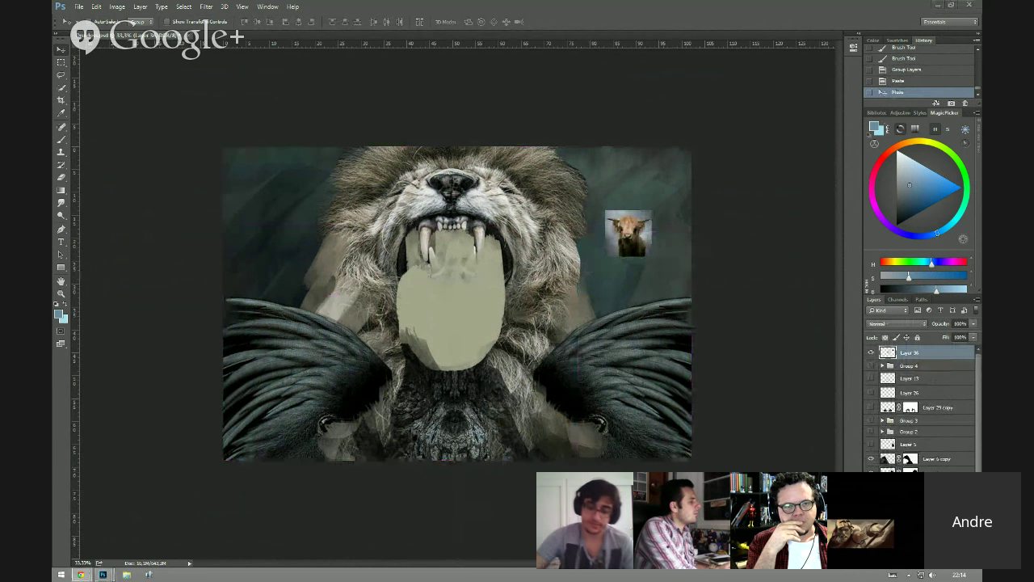
{"action": "key", "text": "ctrl+v"}
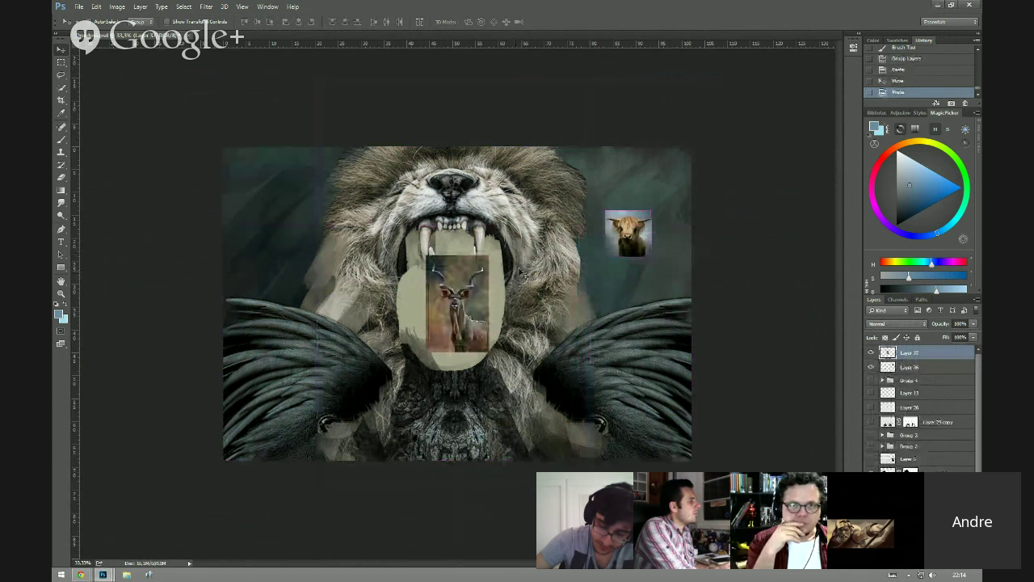
{"action": "left_click_drag", "start_coordinate": [521, 273], "coordinate": [299, 223]}
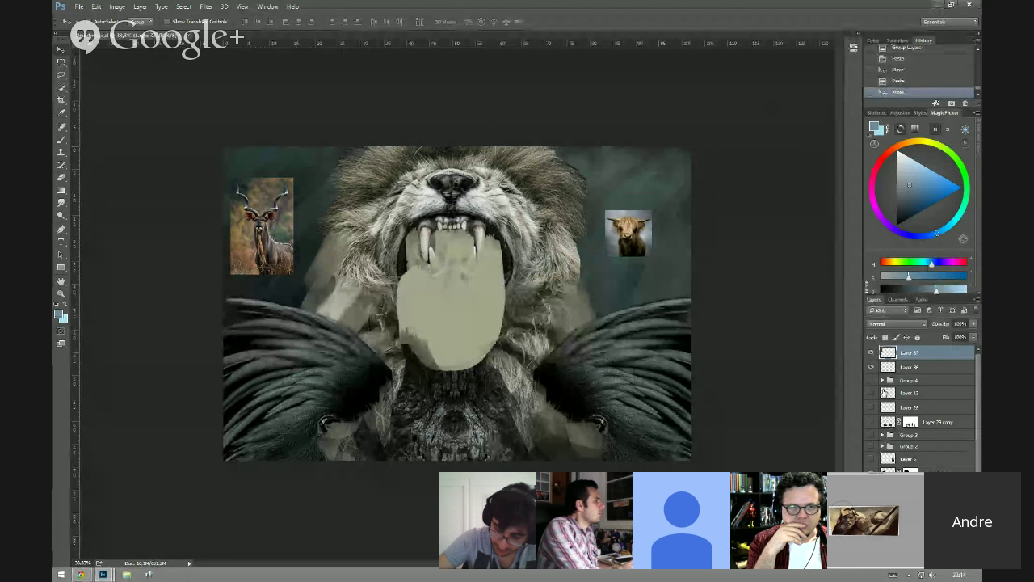
Step: Delete both pasted reference photo layers
{"action": "left_click", "coordinate": [907, 368], "text": "shift"}
{"action": "key", "text": "Delete"}
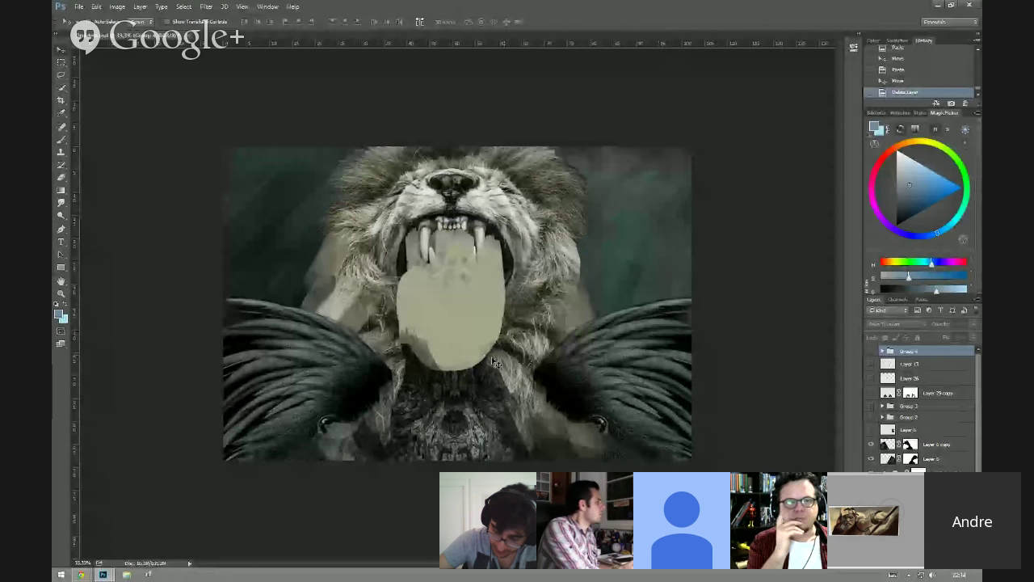
Step: Briefly toggle Layer 26 and show the line sketch on Layer 13
{"action": "left_click", "coordinate": [871, 377]}
{"action": "left_click", "coordinate": [871, 377]}
{"action": "left_click", "coordinate": [871, 363]}
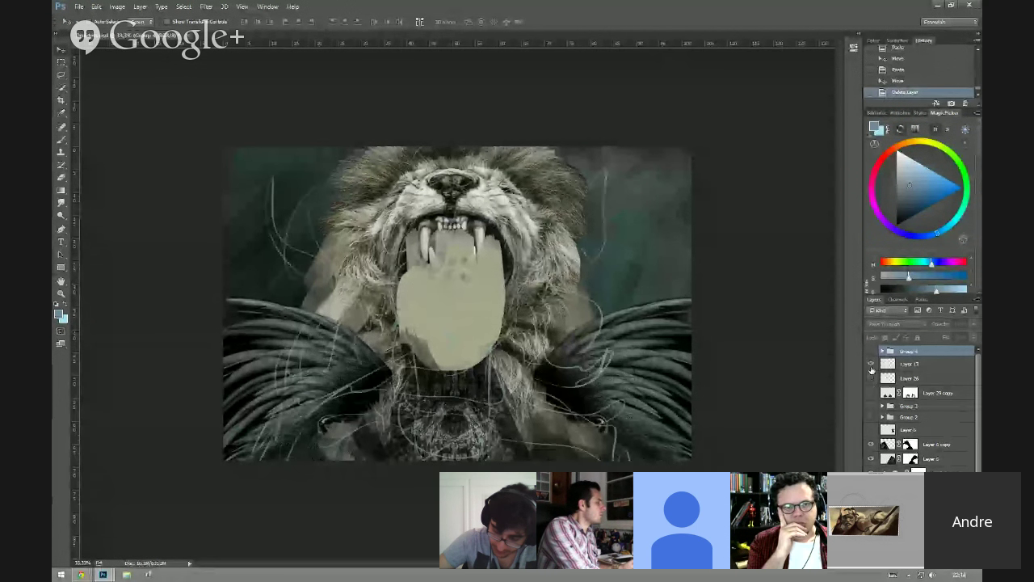
Step: Group the photo layers from Layer 6 copy down to Layer 4 and hide the new group
{"action": "left_click", "coordinate": [934, 444]}
{"action": "scroll", "coordinate": [933, 449], "scroll_direction": "down", "scroll_amount": 2}
{"action": "left_click", "coordinate": [933, 466], "text": "shift"}
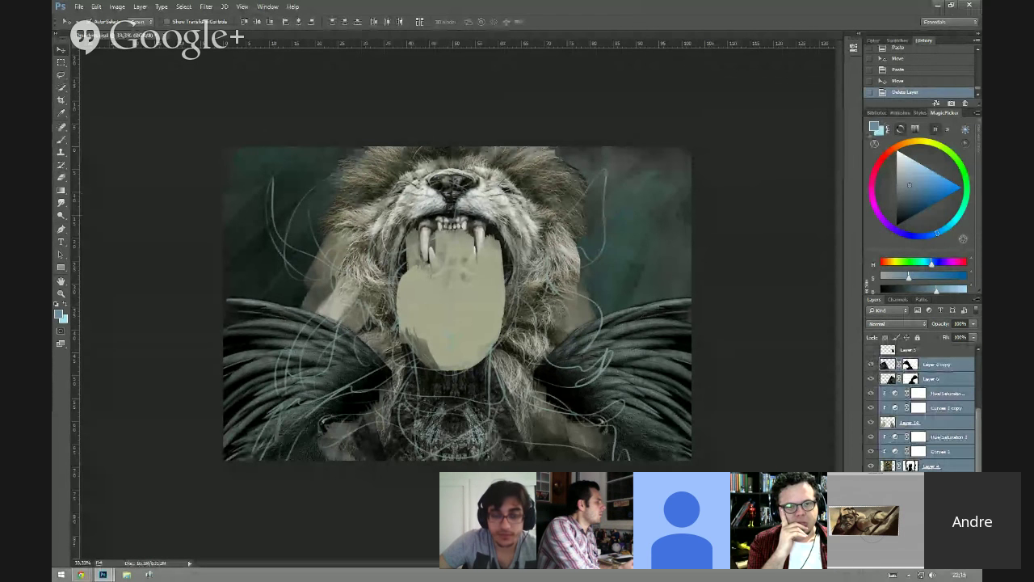
{"action": "key", "text": "ctrl+g"}
{"action": "left_click", "coordinate": [871, 443]}
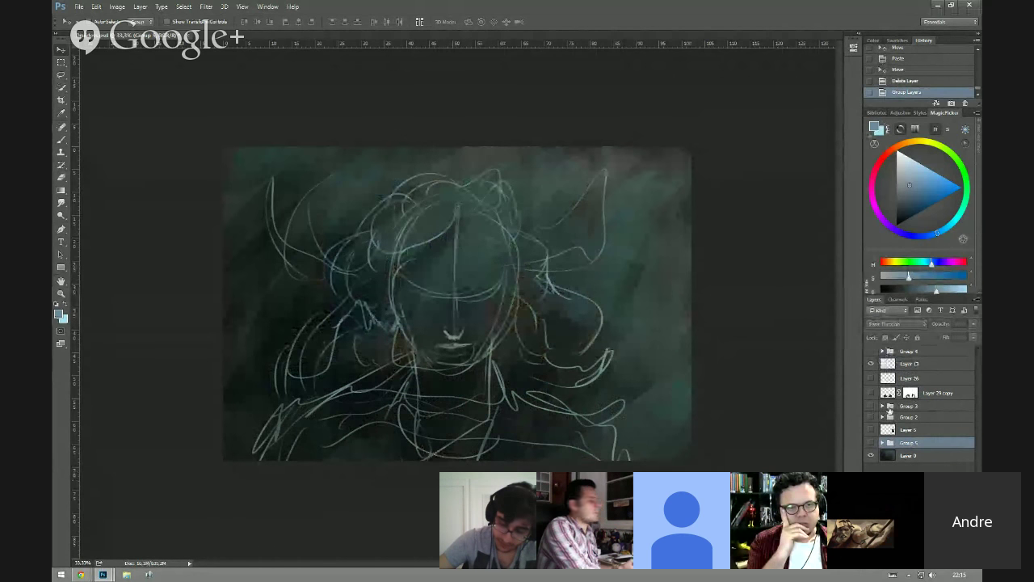
Step: Show Group 4, Group 5 and Group 3, and hide the line sketch on Layer 13
{"action": "left_click", "coordinate": [872, 352]}
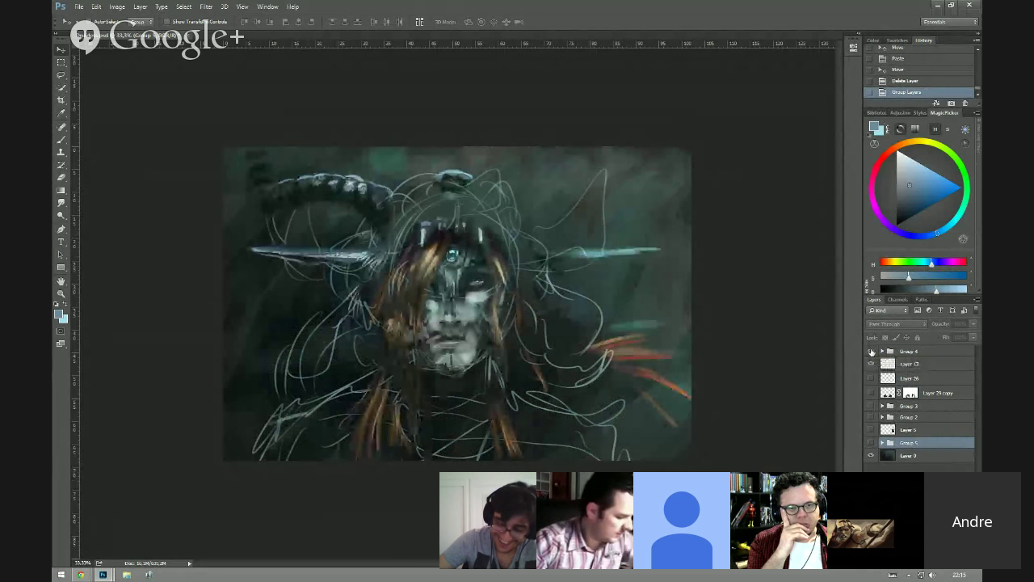
{"action": "left_click", "coordinate": [871, 443]}
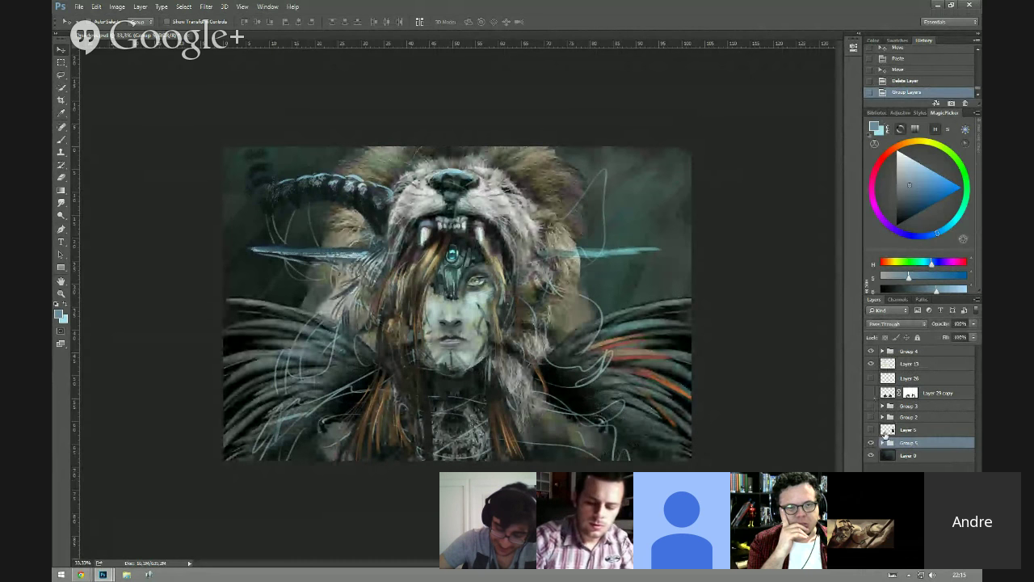
{"action": "left_click", "coordinate": [872, 364]}
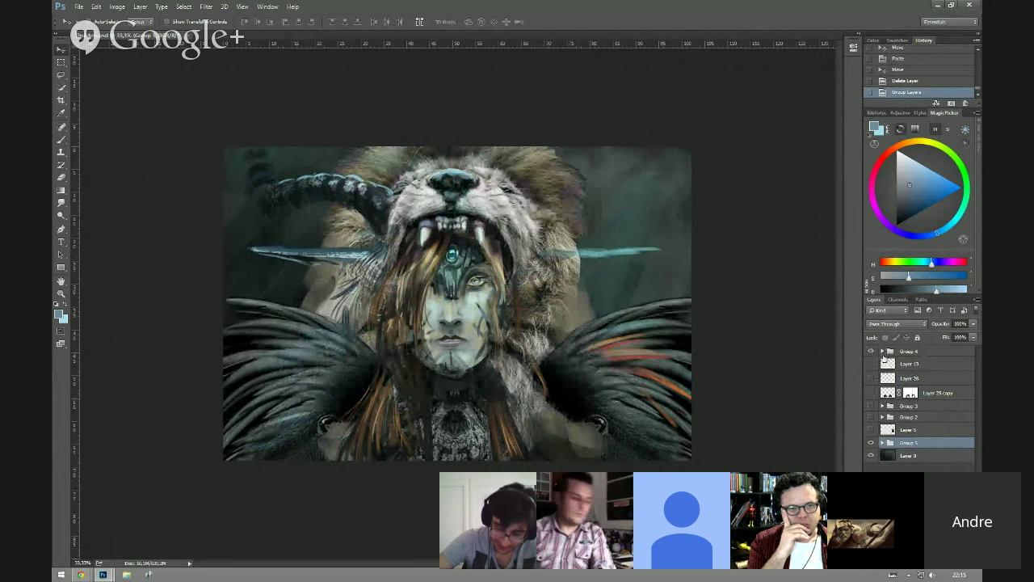
{"action": "left_click", "coordinate": [872, 406]}
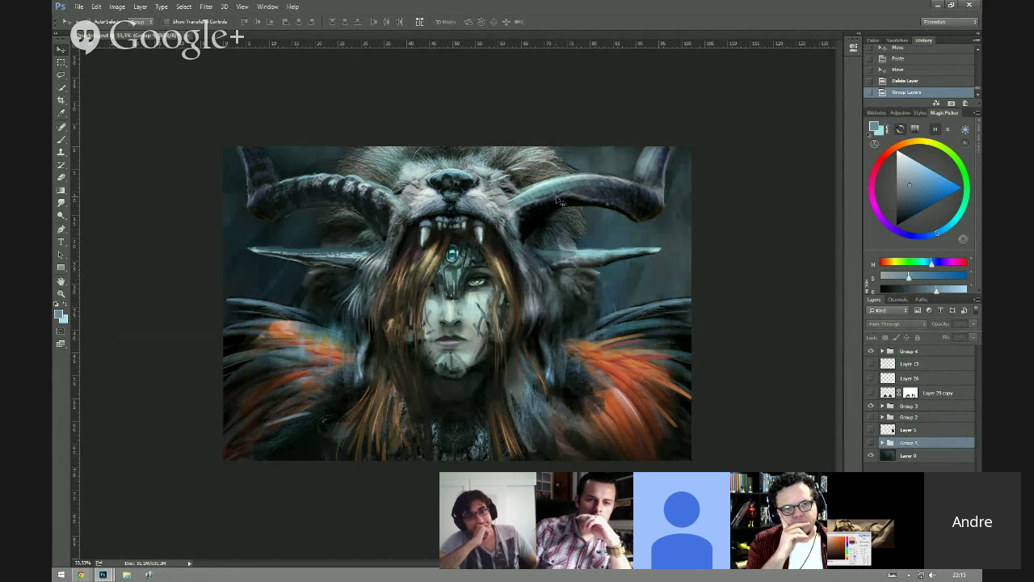
Step: Activate the Brush tool and add a new layer above Layer 35 inside Group 4
{"action": "key", "text": "z"}
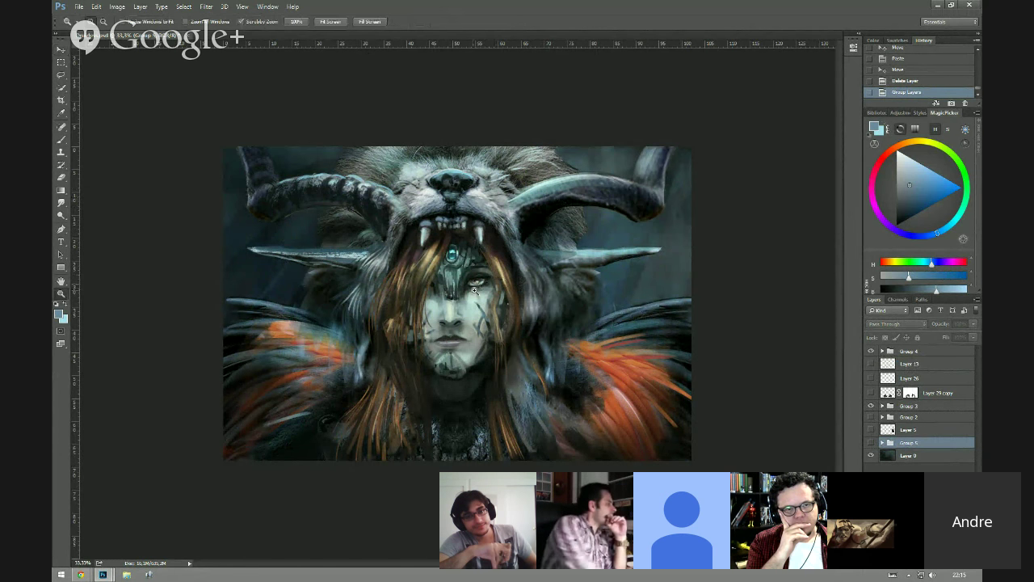
{"action": "left_click", "coordinate": [475, 291]}
{"action": "key", "text": "b"}
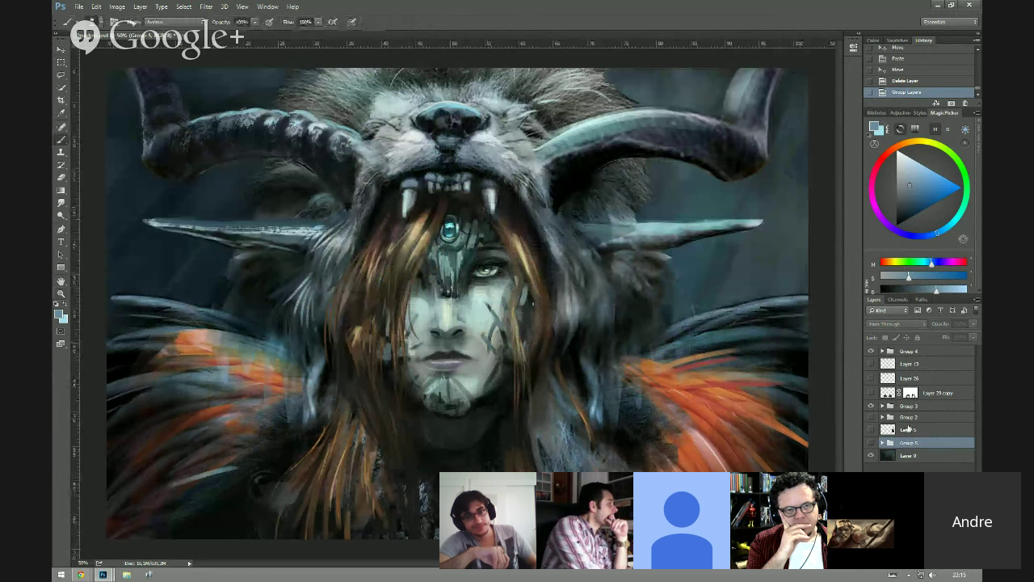
{"action": "left_click", "coordinate": [882, 406]}
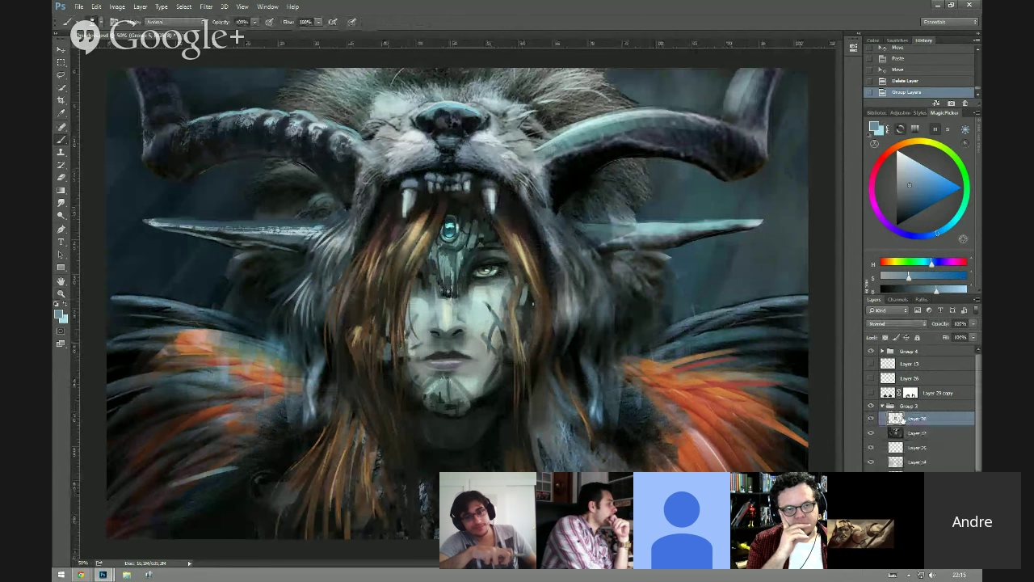
{"action": "left_click", "coordinate": [916, 365]}
{"action": "left_click", "coordinate": [903, 351]}
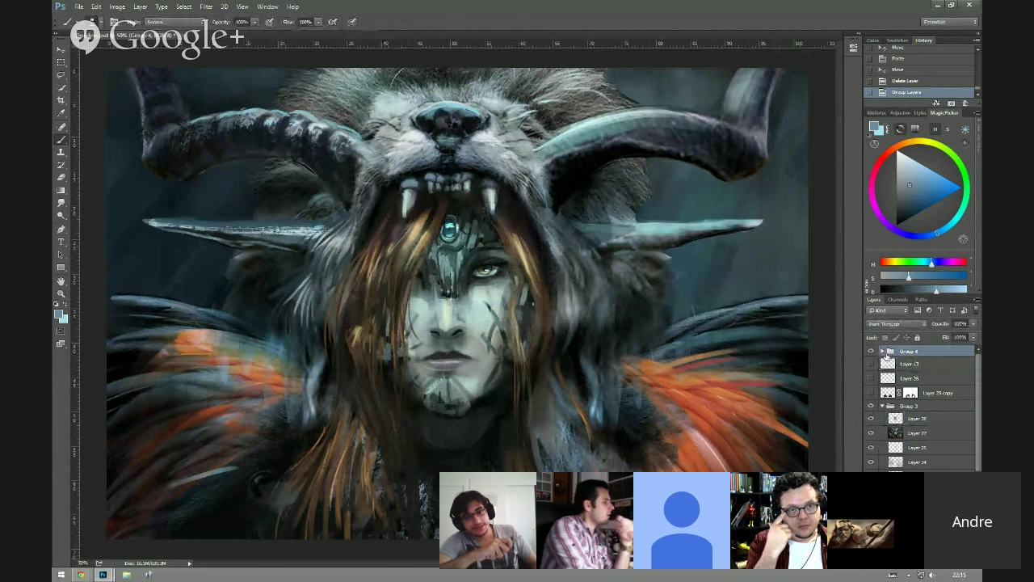
{"action": "left_click", "coordinate": [882, 352]}
{"action": "left_click", "coordinate": [909, 364]}
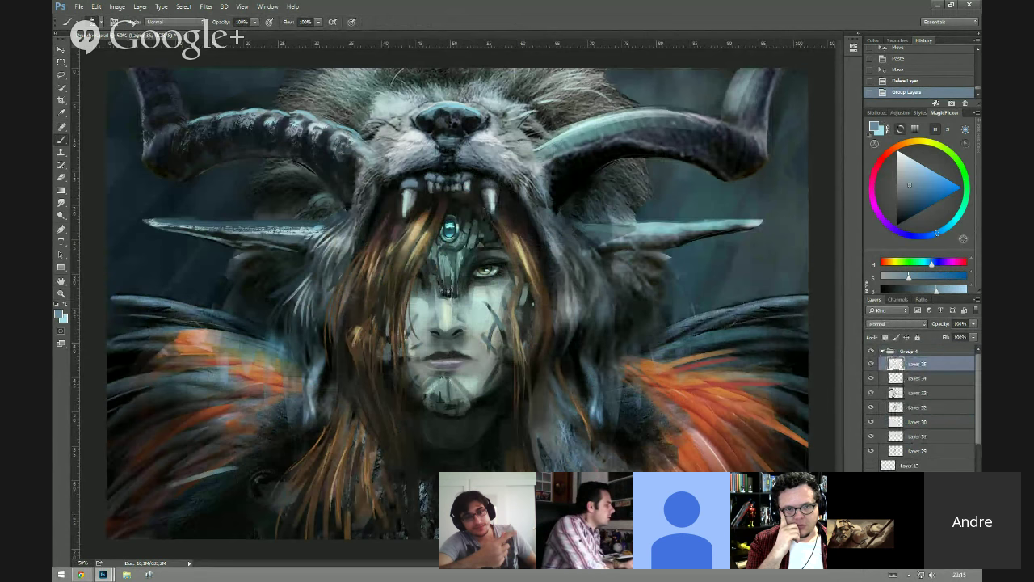
{"action": "key", "text": "ctrl+shift+alt+n"}
{"action": "right_click", "coordinate": [537, 238]}
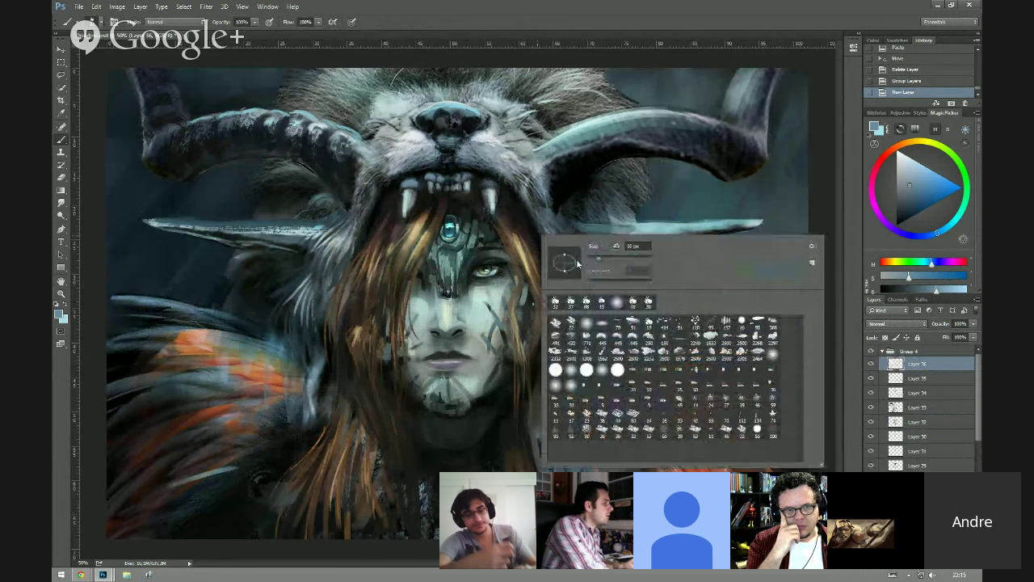
{"action": "key", "text": "Escape"}
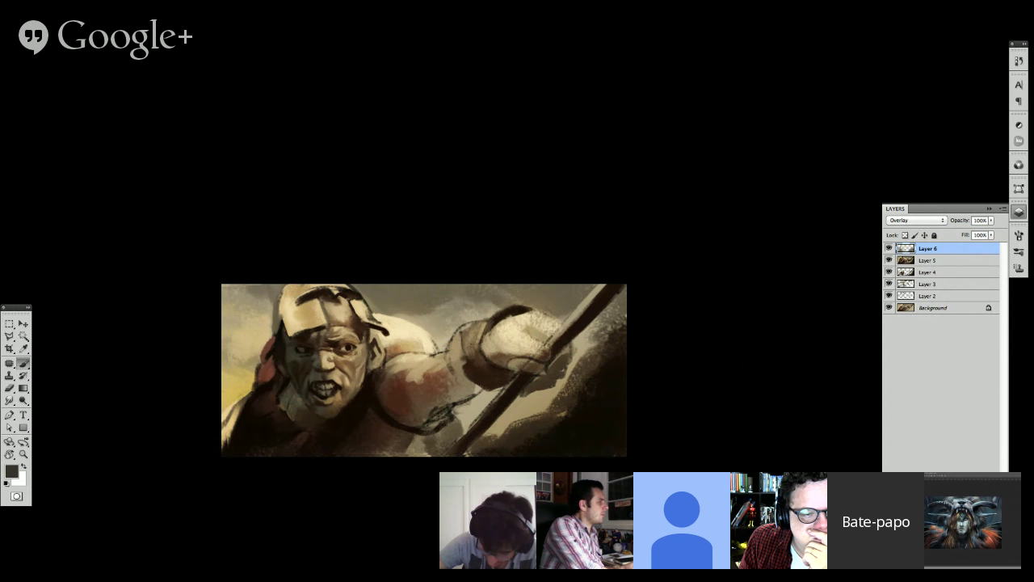
Step: Flip the painting of the spear-holding warrior horizontally
{"action": "key", "text": "h"}
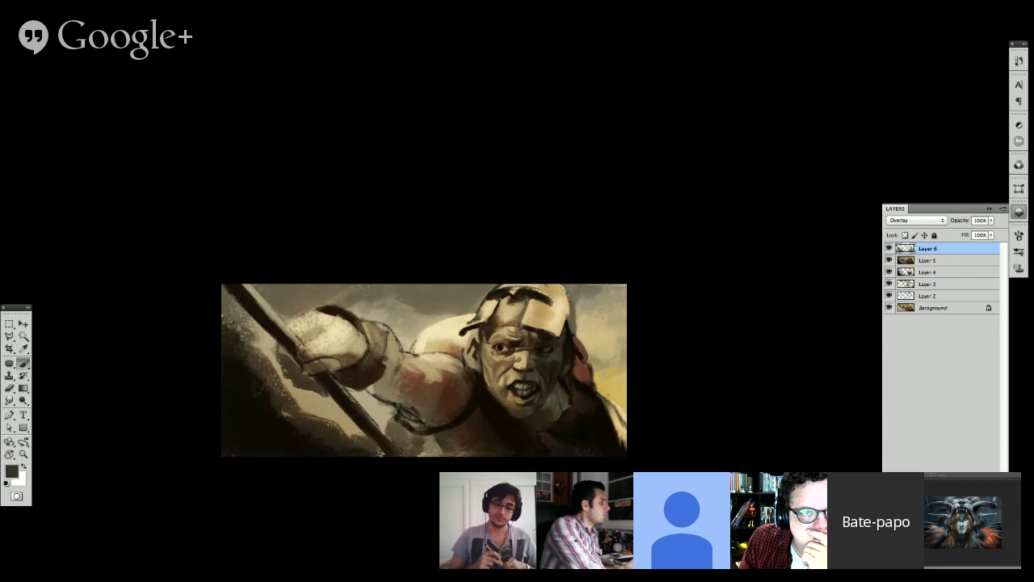
{"action": "key", "text": "ctrl+shift+alt+n"}
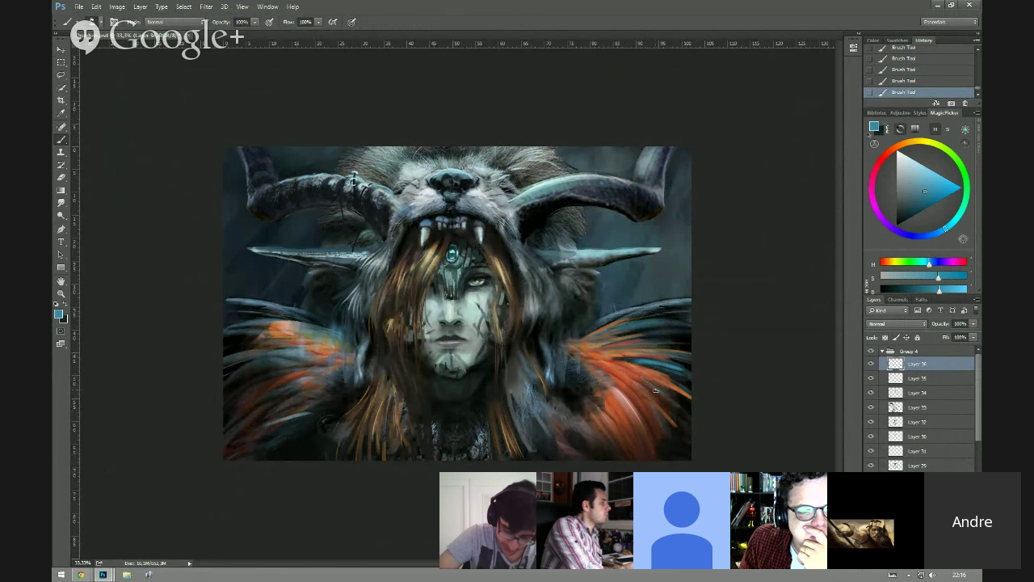
Step: Sample colours from the artwork and paint blue and dark streaks through the lower orange feathers on the right shoulder
{"action": "left_click", "coordinate": [682, 422], "text": "alt"}
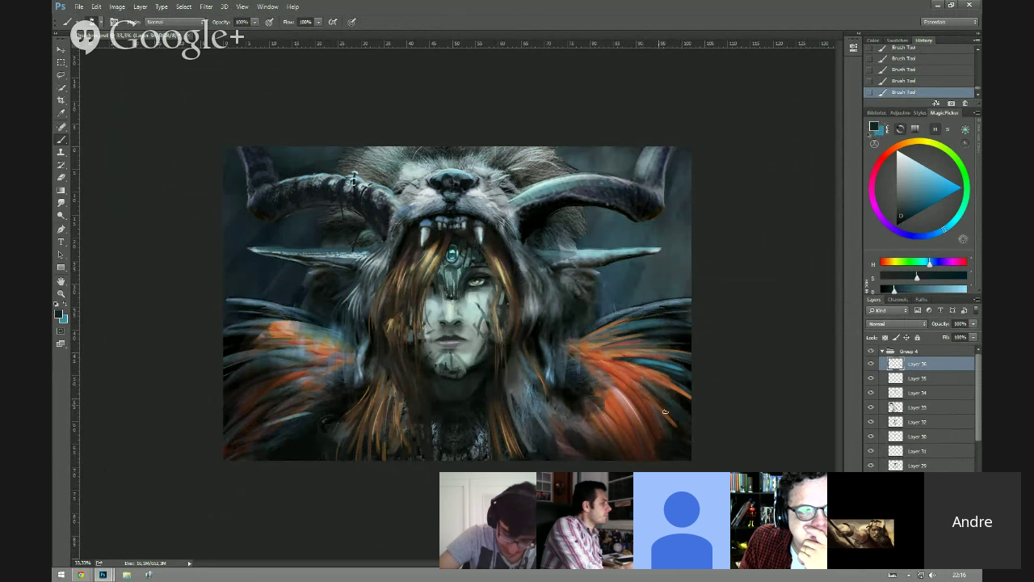
{"action": "left_click", "coordinate": [665, 412], "text": "alt"}
{"action": "left_click_drag", "start_coordinate": [619, 384], "coordinate": [651, 437]}
{"action": "left_click", "coordinate": [653, 446], "text": "alt"}
{"action": "left_click_drag", "start_coordinate": [622, 394], "coordinate": [639, 423]}
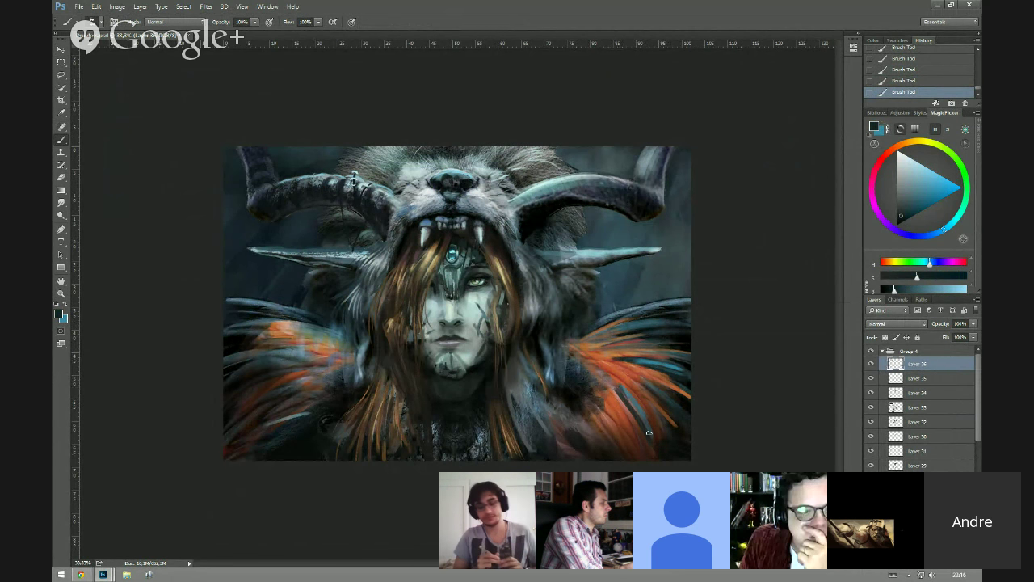
{"action": "left_click", "coordinate": [648, 433], "text": "alt"}
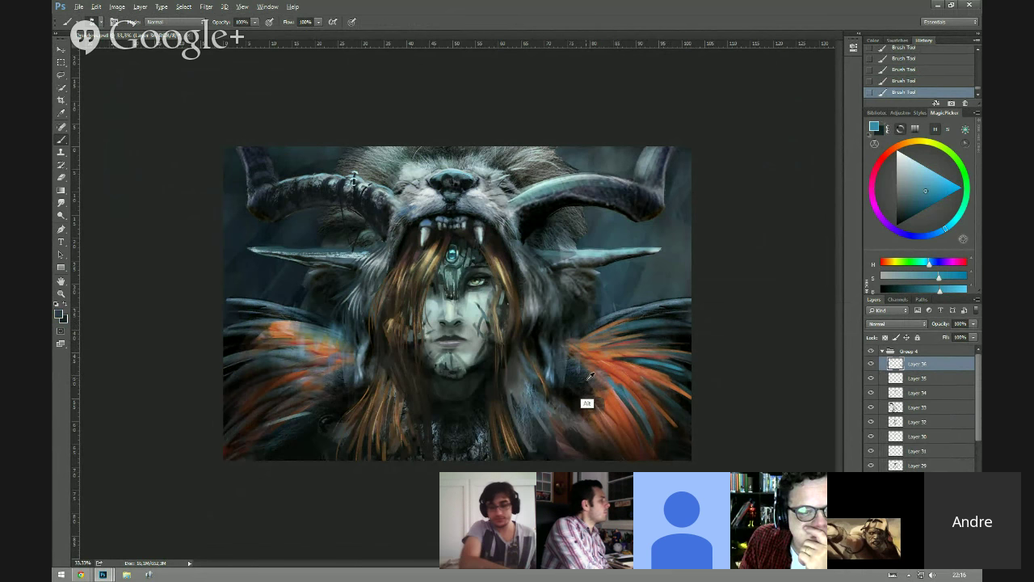
Step: Paint sampled dark and blue tones along the inner edge of the right shoulder's orange feathers, beside the fur
{"action": "left_click", "coordinate": [591, 376], "text": "alt"}
{"action": "left_click", "coordinate": [574, 364], "text": "alt"}
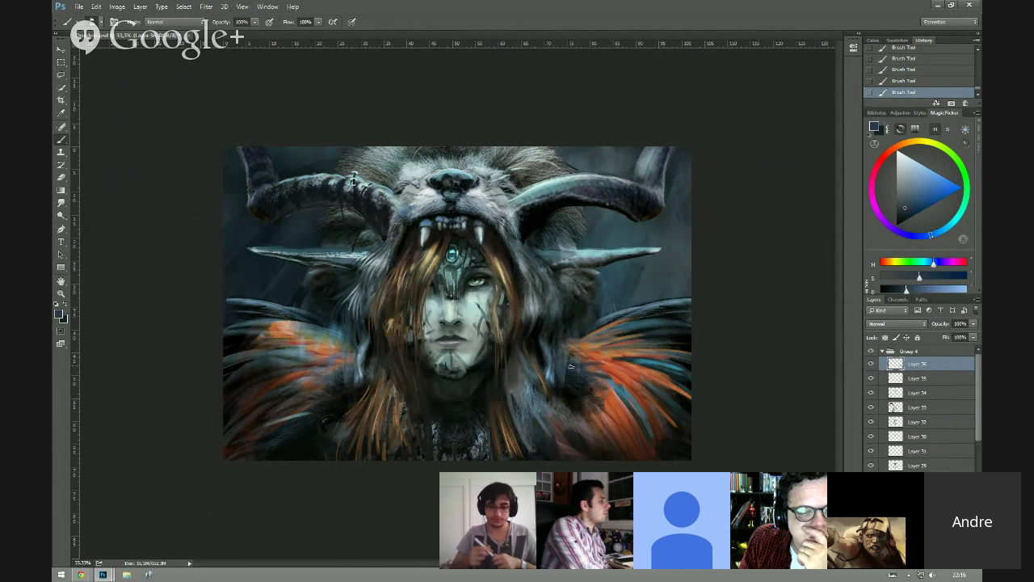
{"action": "left_click", "coordinate": [571, 361], "text": "alt"}
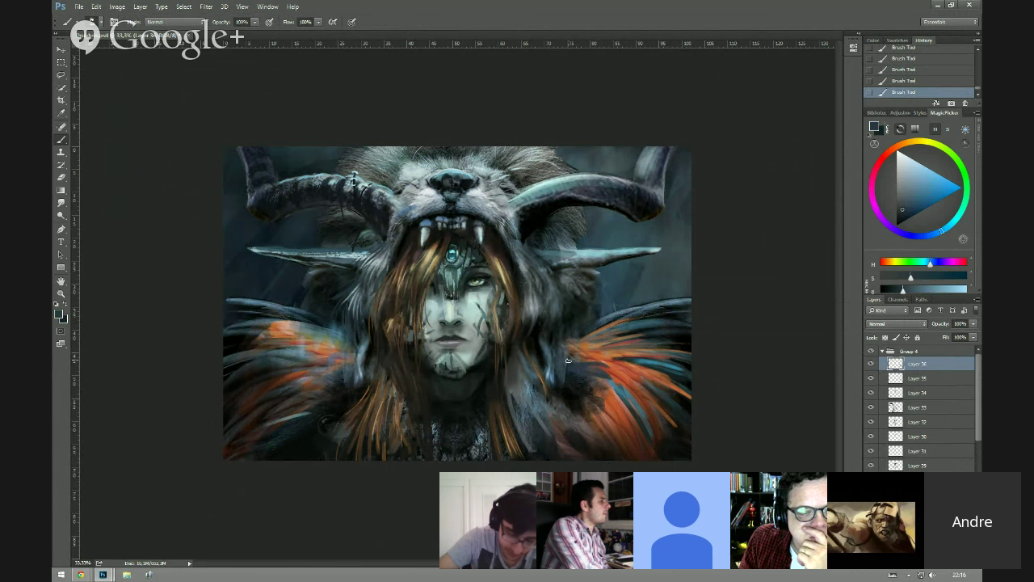
{"action": "left_click", "coordinate": [577, 334], "text": "alt"}
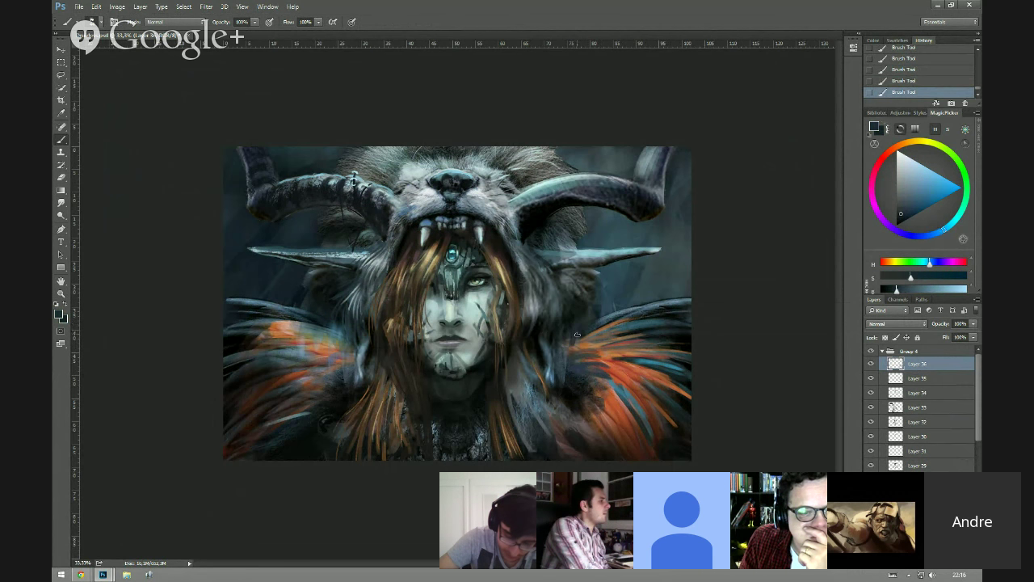
{"action": "left_click", "coordinate": [565, 347], "text": "alt"}
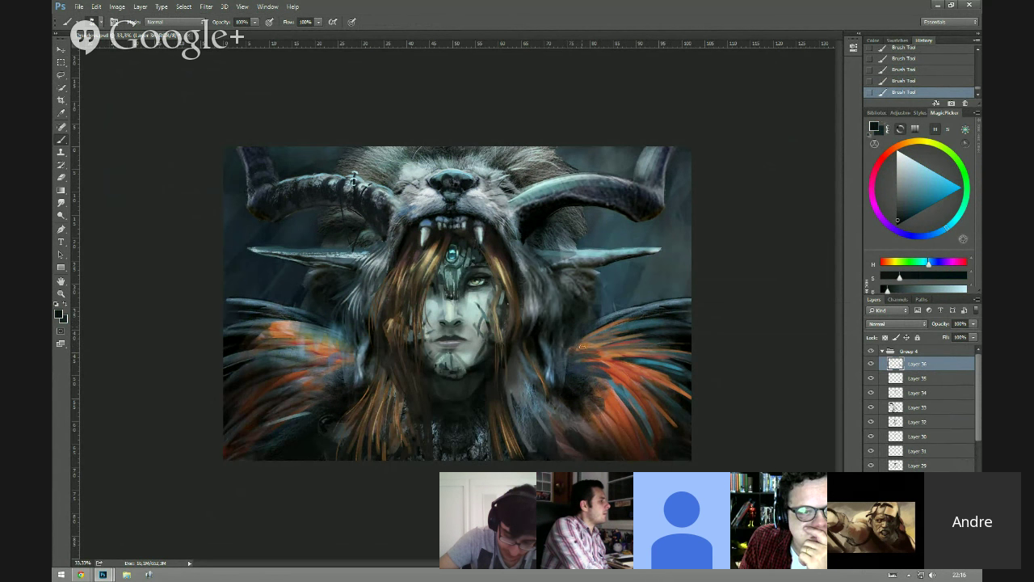
{"action": "left_click", "coordinate": [556, 400], "text": "alt"}
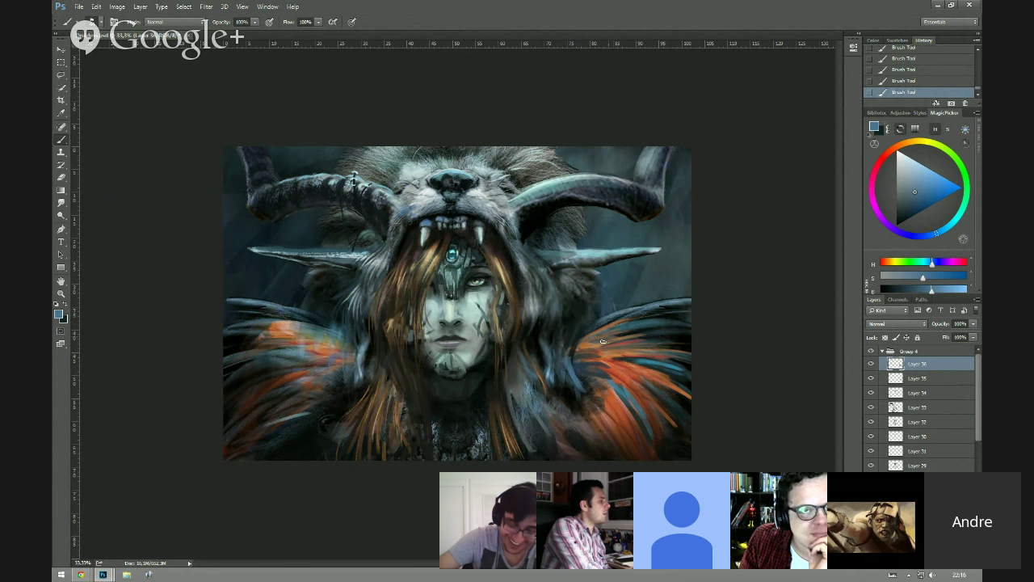
Step: Sample dark tones from the fur beside the face, brush them into the pelt and undo the last stroke
{"action": "left_click", "coordinate": [561, 290], "text": "alt"}
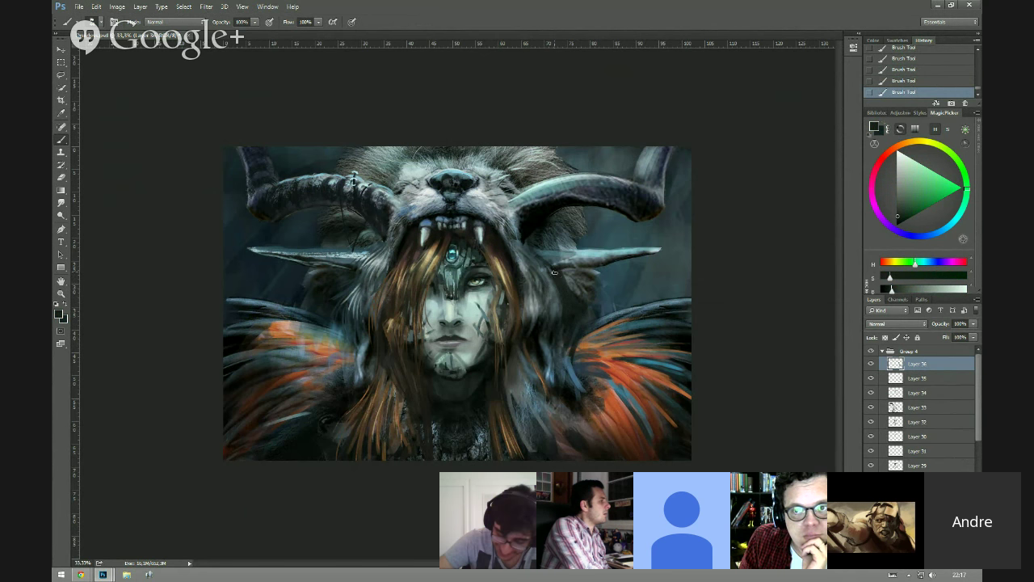
{"action": "left_click", "coordinate": [545, 358], "text": "alt"}
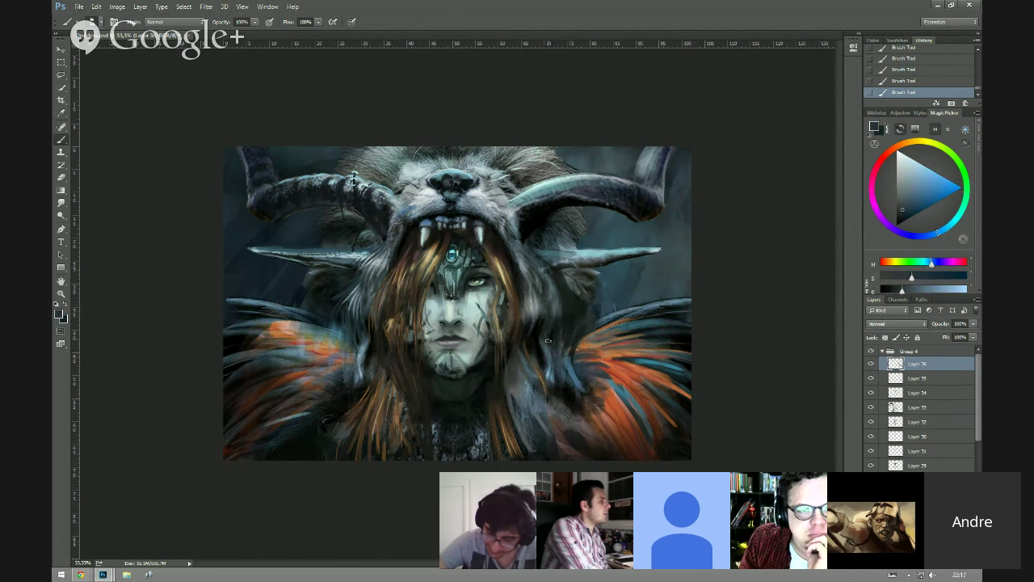
{"action": "key", "text": "ctrl+z"}
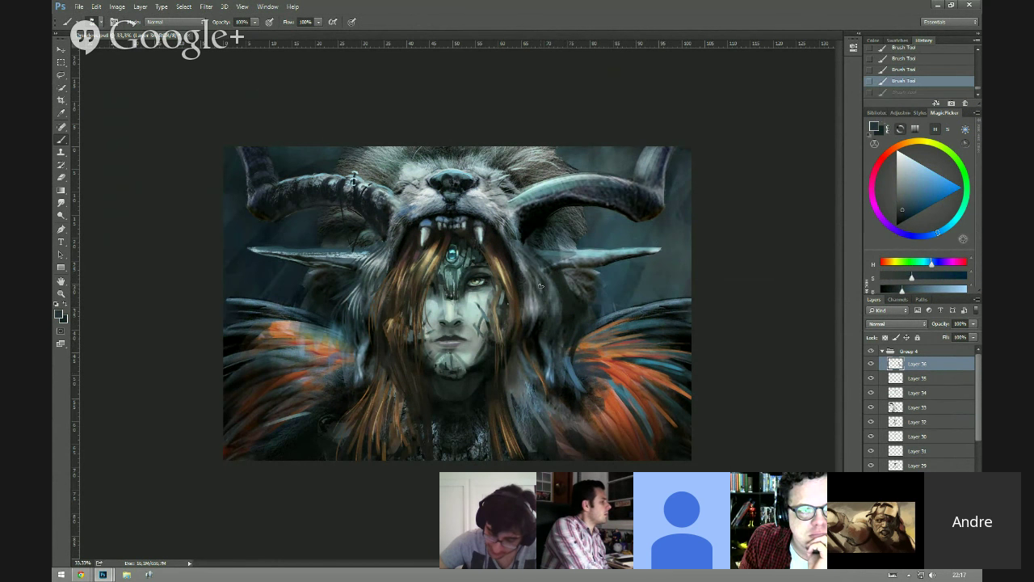
Step: Sample blue and near-black tones around the left ear spike and paint along its underside where it meets the fur
{"action": "left_click", "coordinate": [328, 245], "text": "alt"}
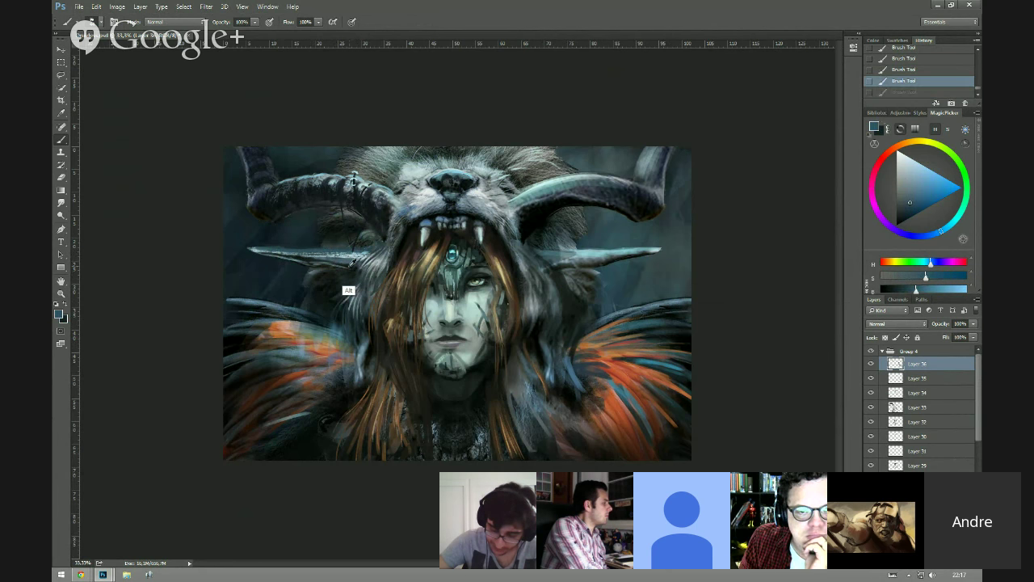
{"action": "left_click", "coordinate": [354, 267], "text": "alt"}
{"action": "left_click_drag", "start_coordinate": [355, 267], "coordinate": [297, 262]}
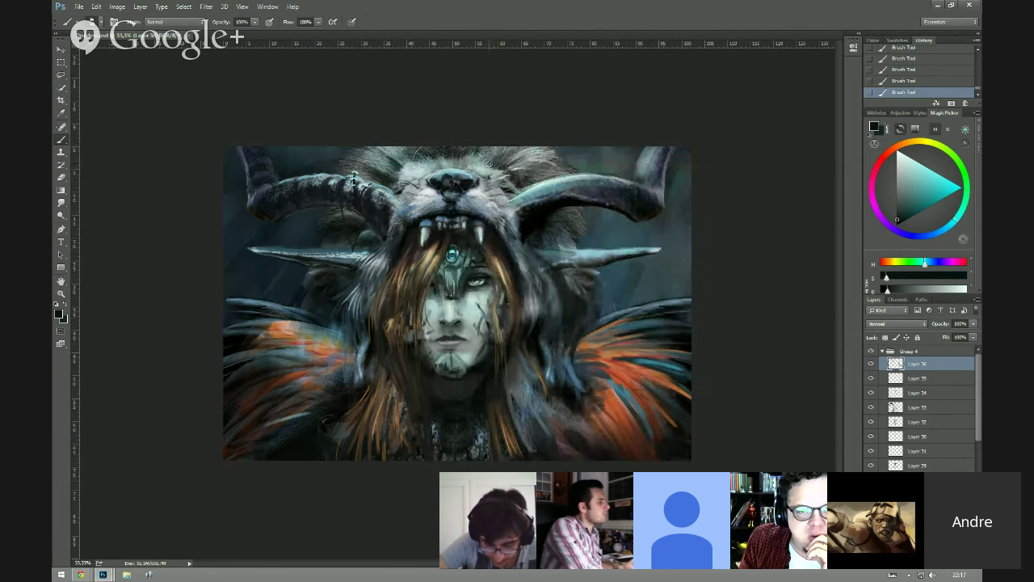
{"action": "right_click", "coordinate": [496, 161]}
{"action": "left_click", "coordinate": [535, 142]}
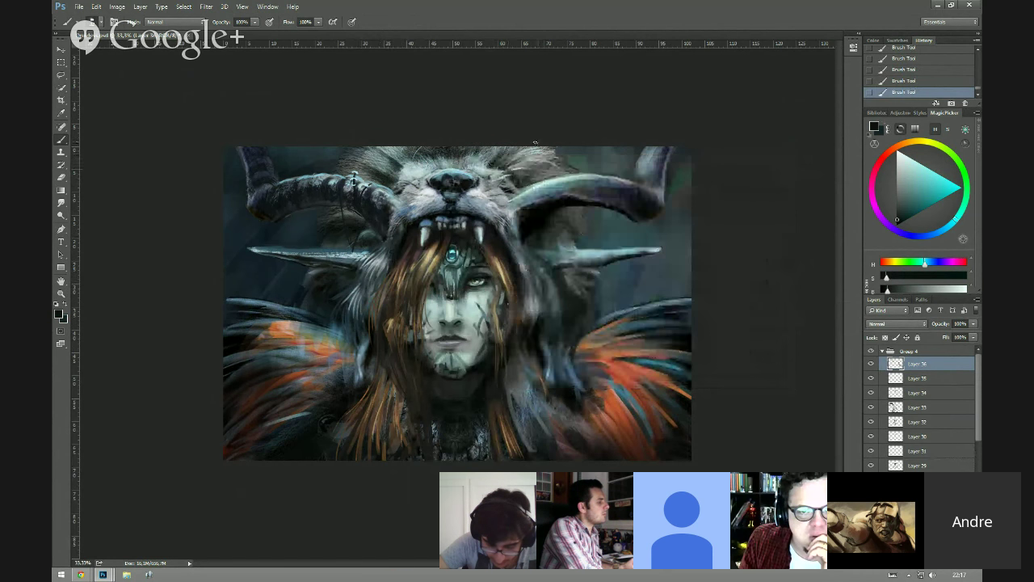
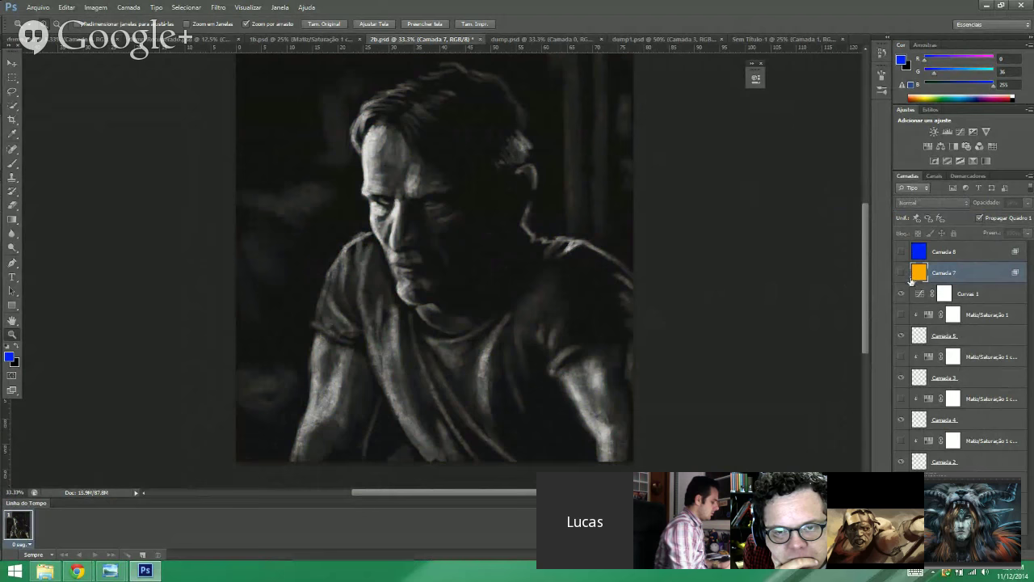
Step: Show the orange Camada 7 at 100% opacity and split its Blend If underlying-layer shadow limit to 0 / 219
{"action": "left_click", "coordinate": [903, 273]}
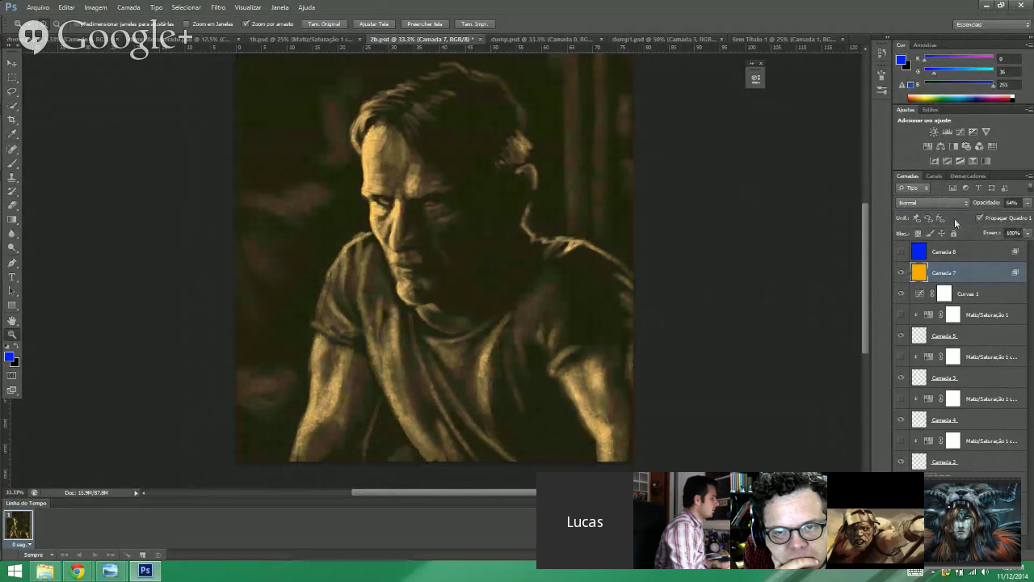
{"action": "left_click", "coordinate": [1027, 203]}
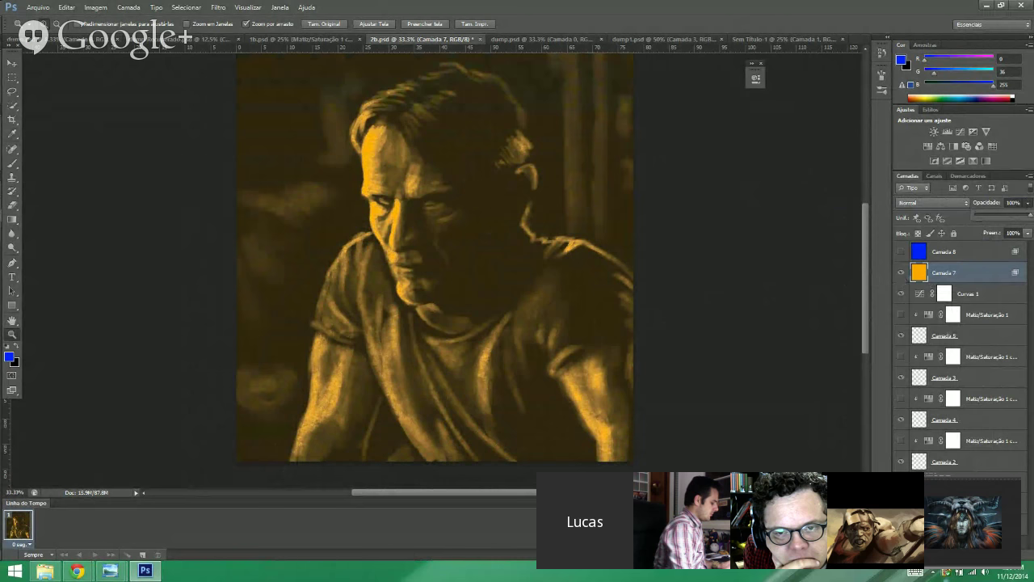
{"action": "right_click", "coordinate": [917, 420]}
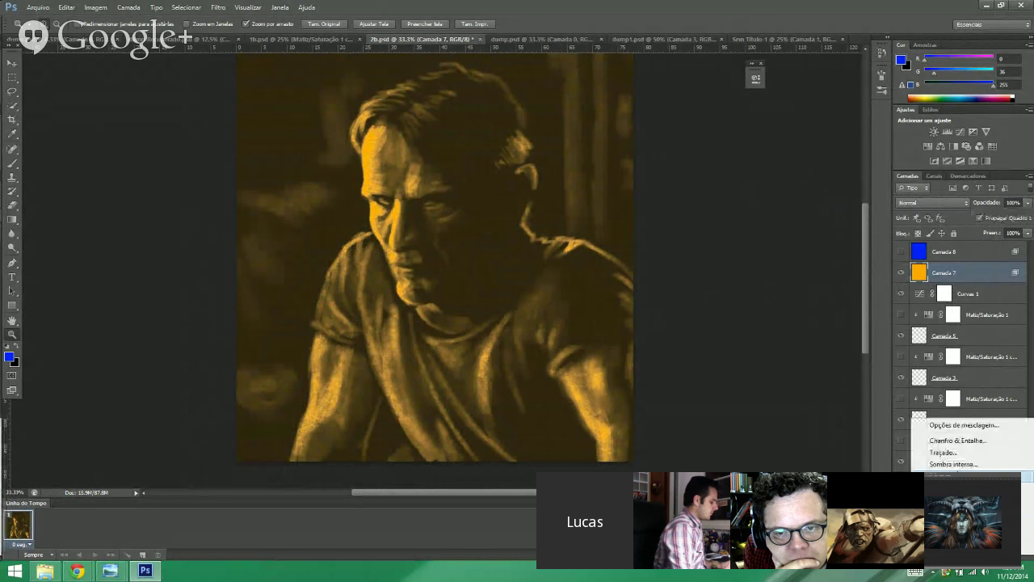
{"action": "left_click", "coordinate": [956, 426]}
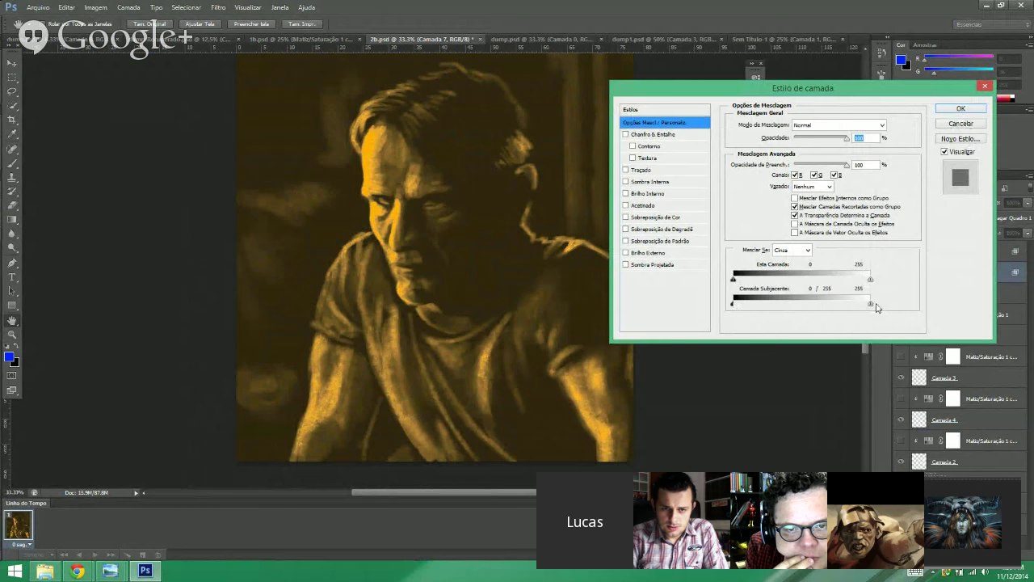
{"action": "left_click_drag", "start_coordinate": [870, 304], "coordinate": [733, 305]}
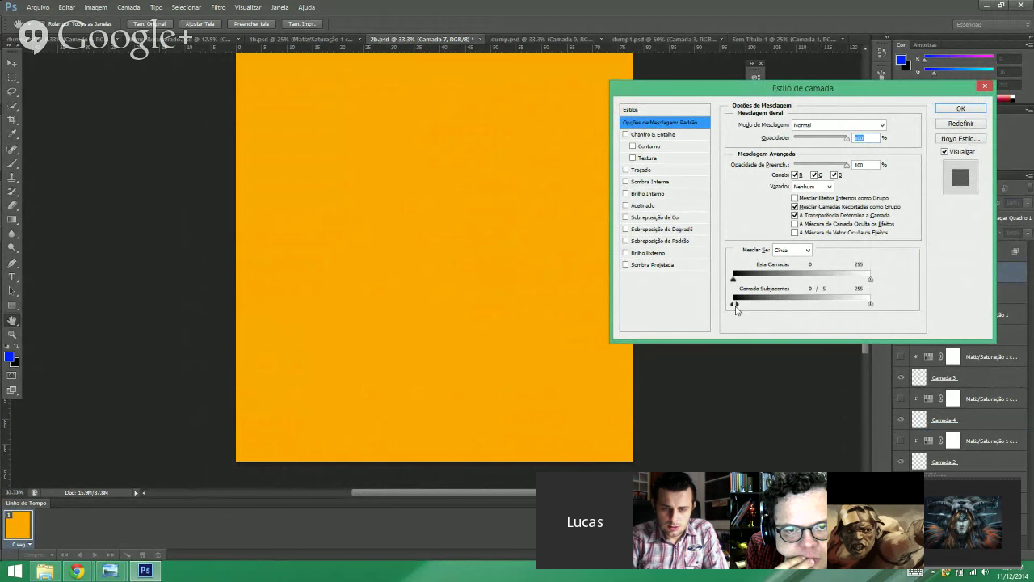
{"action": "left_click_drag", "start_coordinate": [743, 311], "coordinate": [823, 312]}
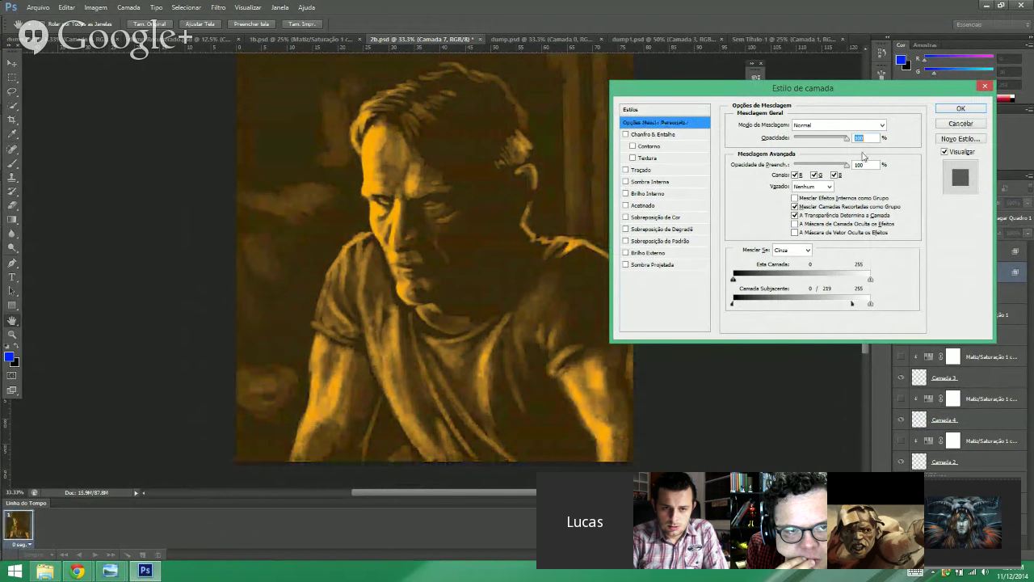
{"action": "left_click", "coordinate": [960, 110]}
Step: Show the blue Camada 8 and try raising its Blend If underlying-layer shadow limit to 36
{"action": "left_click", "coordinate": [934, 257]}
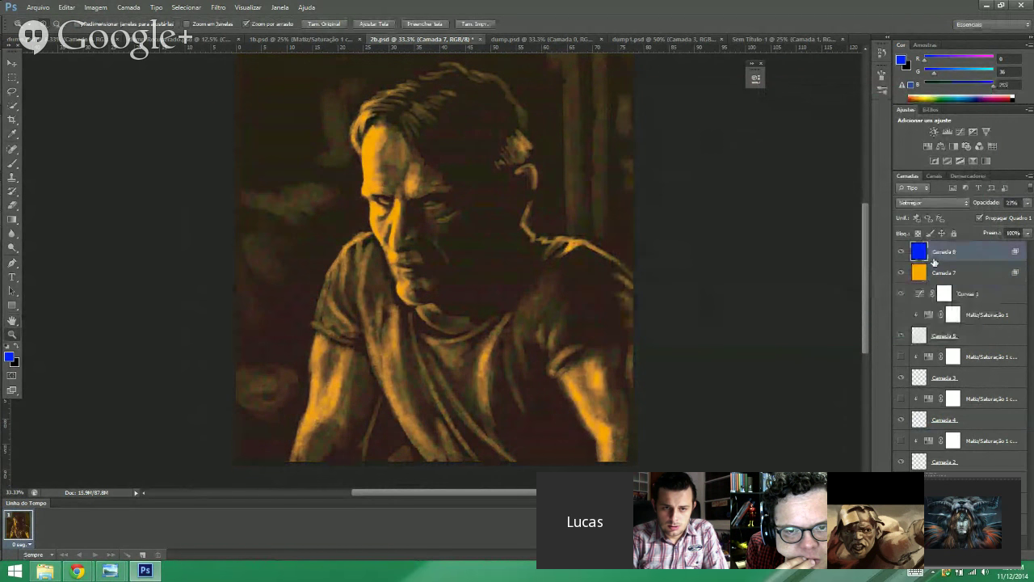
{"action": "left_click", "coordinate": [929, 552]}
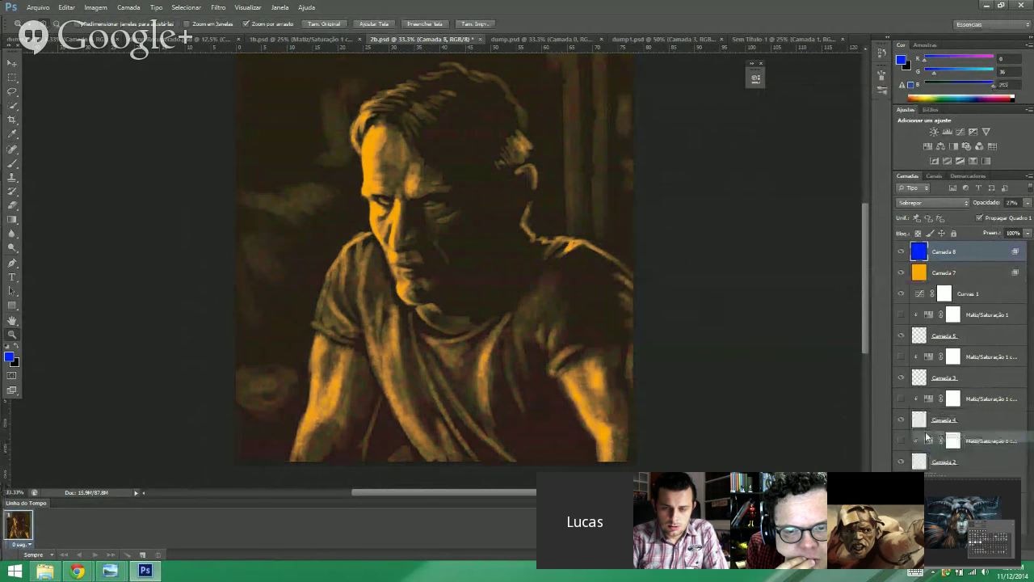
{"action": "left_click", "coordinate": [954, 437]}
{"action": "left_click", "coordinate": [960, 123]}
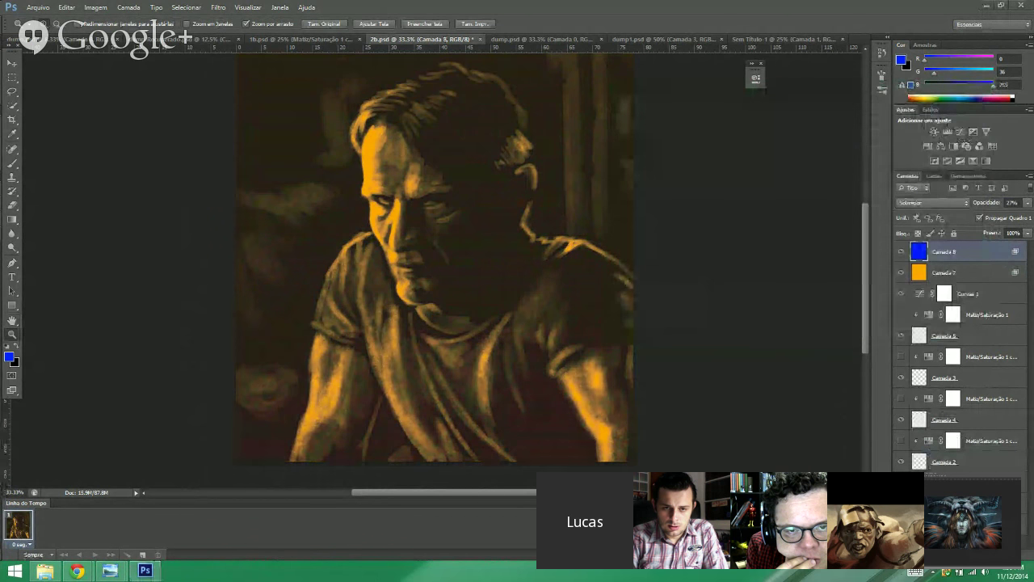
{"action": "left_click", "coordinate": [929, 552]}
{"action": "left_click", "coordinate": [963, 423]}
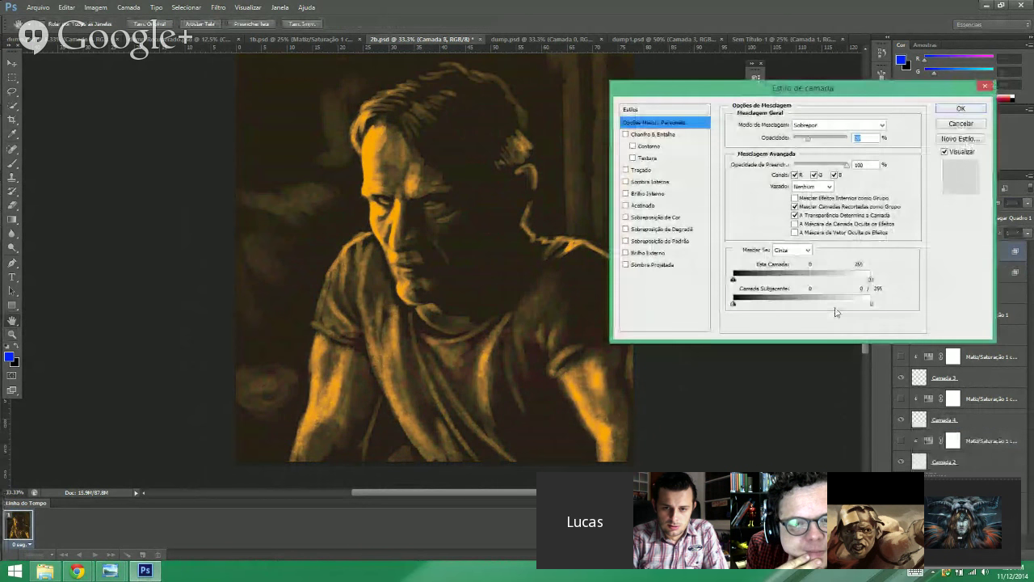
{"action": "left_click_drag", "start_coordinate": [733, 304], "coordinate": [759, 319]}
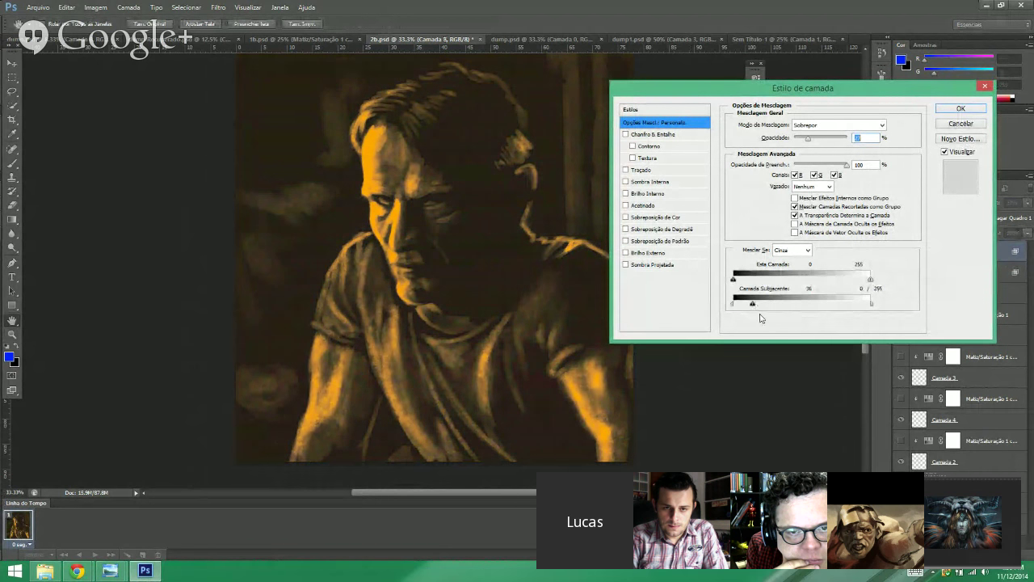
Step: Set the blue Camada 8's blend mode to Normal and its opacity to 18%
{"action": "left_click", "coordinate": [837, 125]}
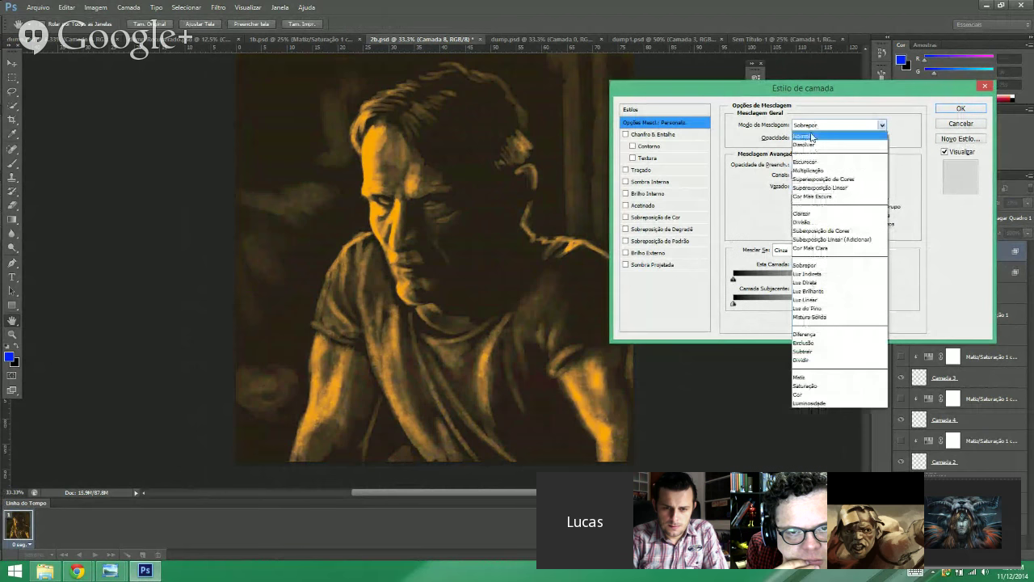
{"action": "left_click", "coordinate": [816, 135]}
{"action": "left_click", "coordinate": [805, 139]}
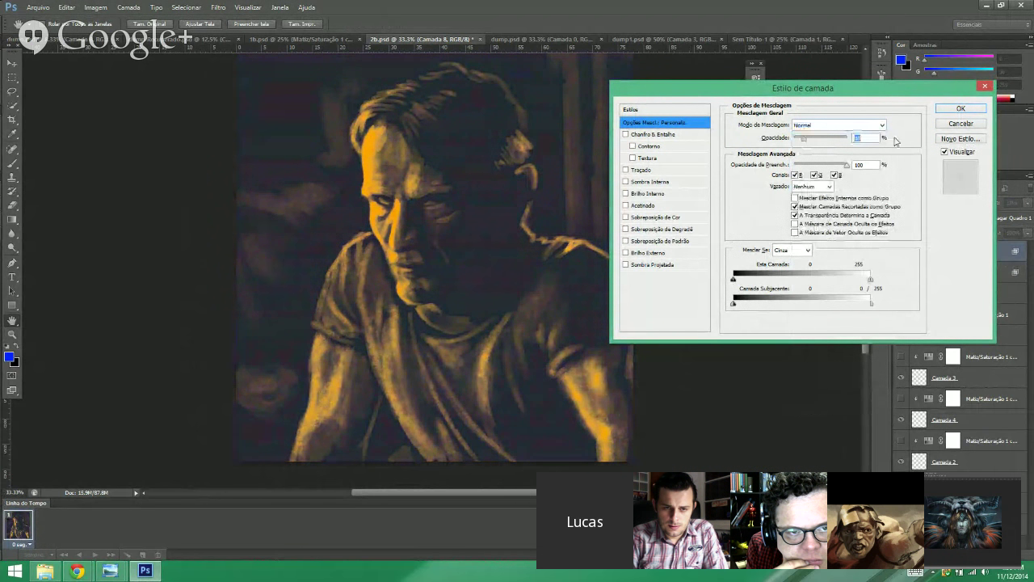
{"action": "left_click", "coordinate": [959, 108]}
Step: Examine the whole portrait at reduced size to judge the effect of the blue and orange colour layers
{"action": "key", "text": "ctrl+minus"}
{"action": "key", "text": "ctrl+minus"}
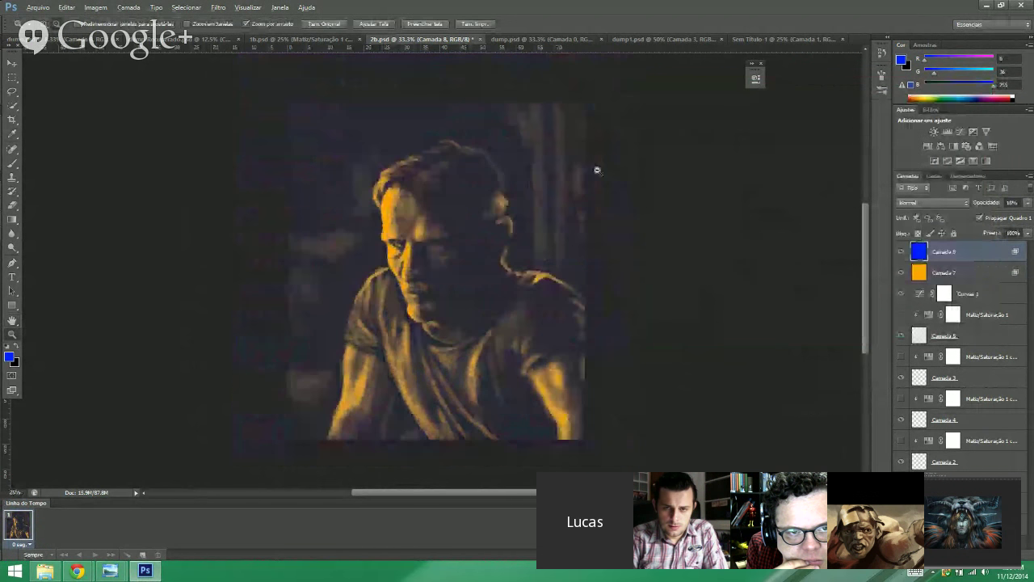
{"action": "key", "text": "r"}
{"action": "left_click_drag", "start_coordinate": [529, 177], "coordinate": [328, 186]}
{"action": "left_click", "coordinate": [156, 23]}
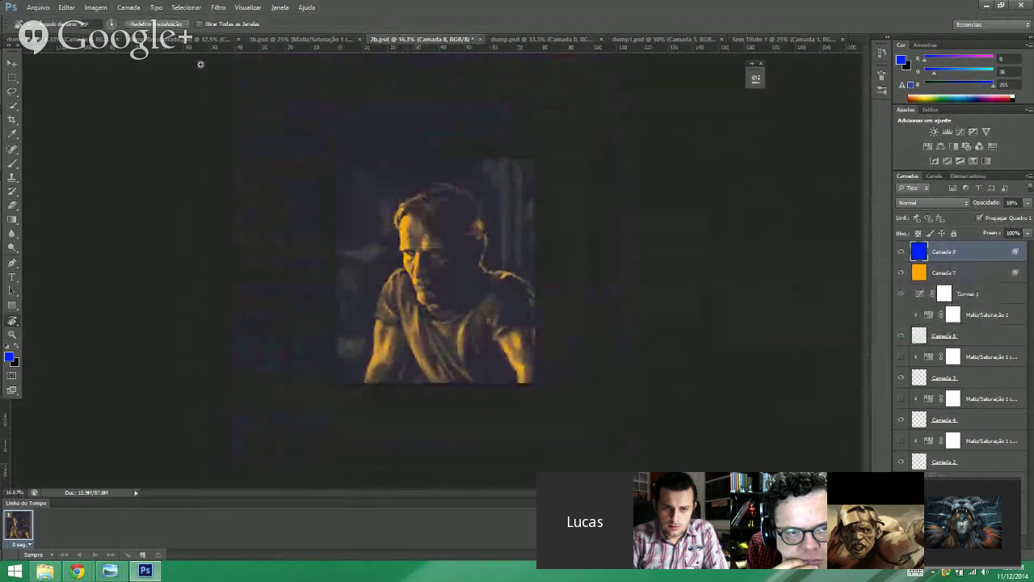
{"action": "key", "text": "ctrl+plus"}
{"action": "left_click", "coordinate": [902, 251]}
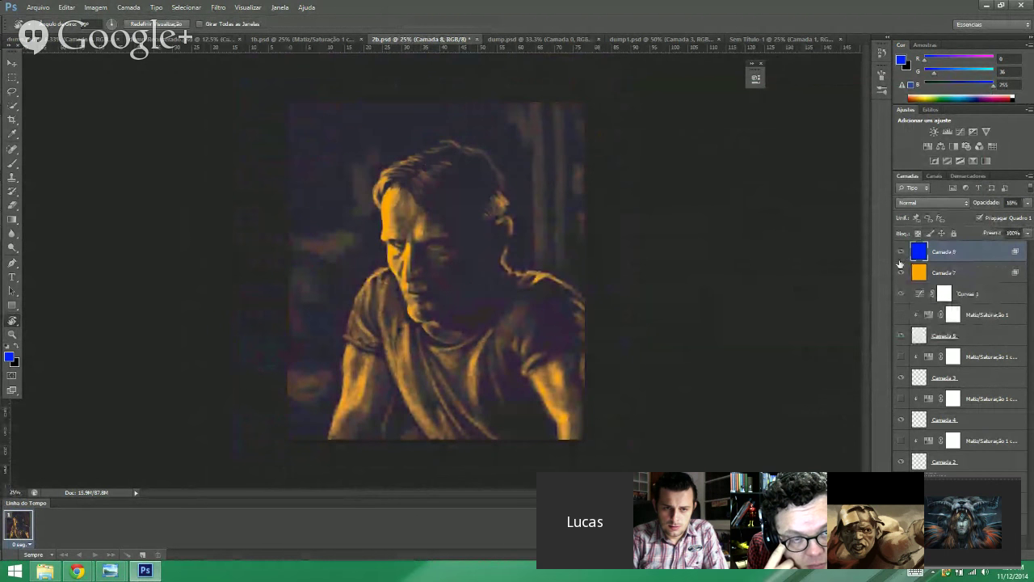
Step: Set the peach overlay Layer 8 to 18% opacity and compare the warrior painting with it hidden and shown
{"action": "key", "text": "1"}
{"action": "key", "text": "8"}
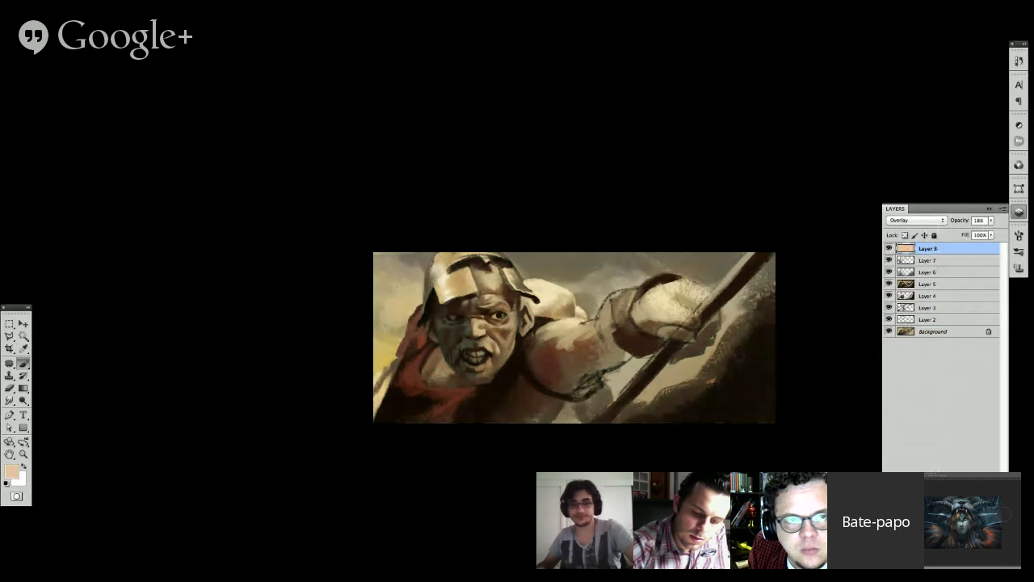
{"action": "double_click", "coordinate": [970, 248]}
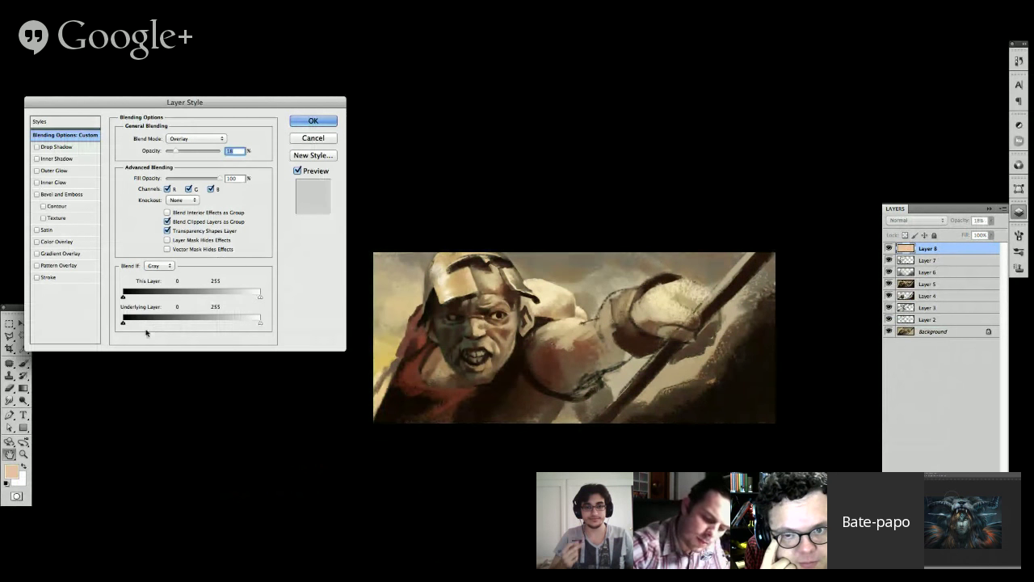
{"action": "left_click", "coordinate": [313, 121]}
{"action": "left_click", "coordinate": [889, 248]}
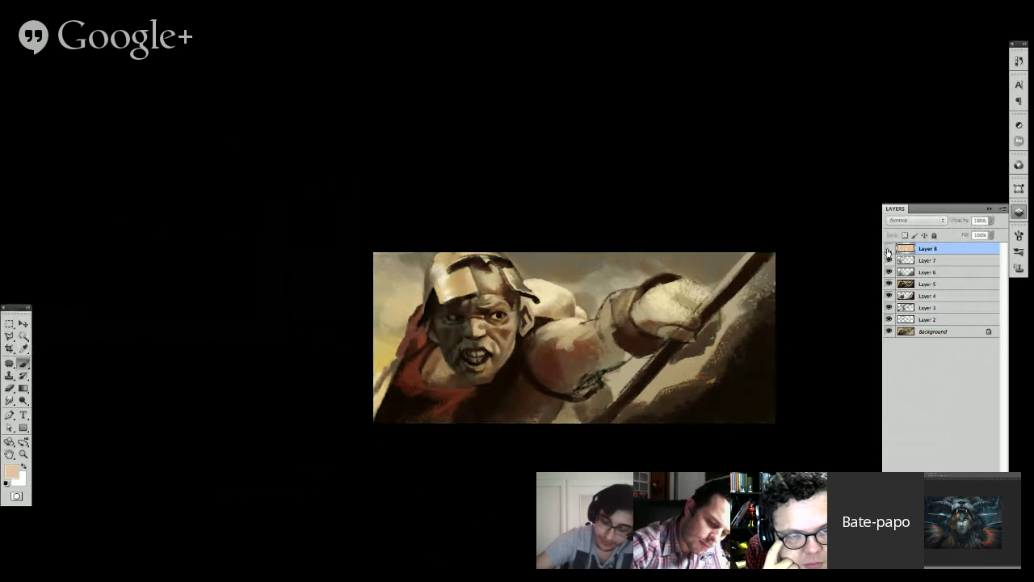
{"action": "left_click", "coordinate": [889, 248]}
{"action": "left_click", "coordinate": [889, 248]}
{"action": "left_click", "coordinate": [889, 248]}
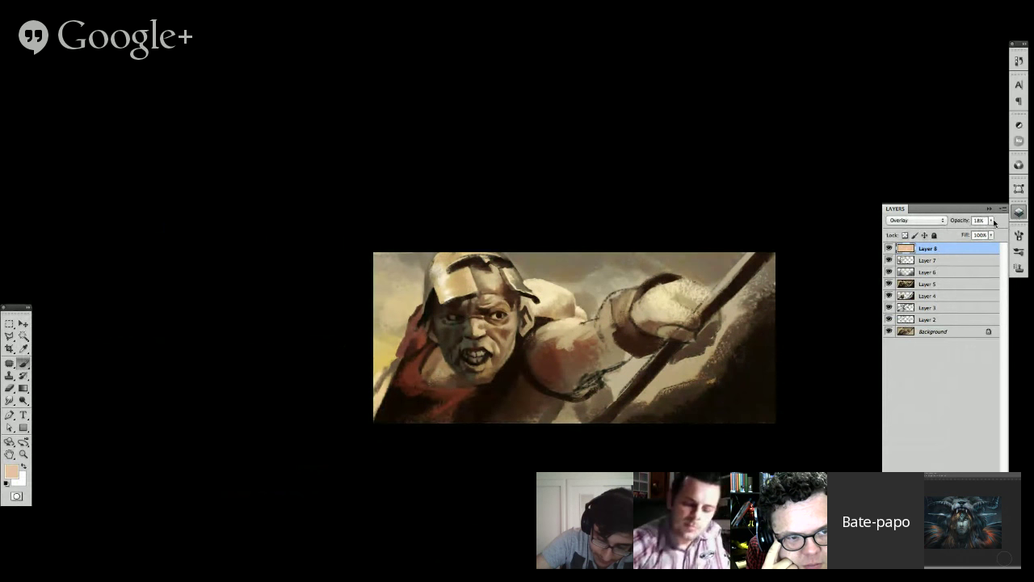
Step: Raise Layer 8's opacity to 100% and check the painting with the overlay off and on
{"action": "left_click", "coordinate": [991, 221]}
{"action": "left_click", "coordinate": [890, 249]}
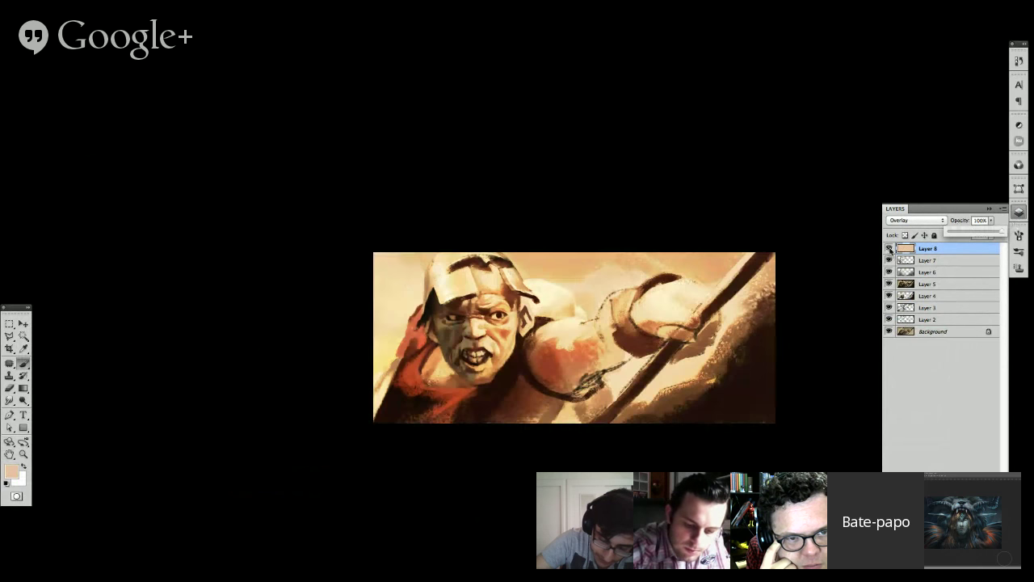
{"action": "left_click", "coordinate": [890, 249]}
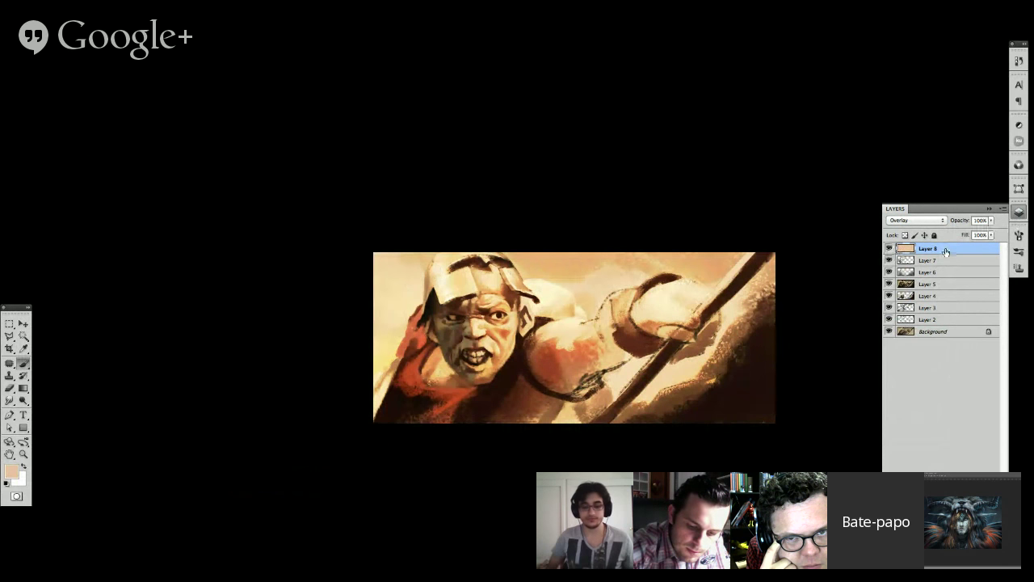
Step: Split Layer 8's Blend If underlying-layer shadow limit to 107 / 187 in its blending options
{"action": "left_click", "coordinate": [918, 577]}
{"action": "left_click", "coordinate": [942, 454]}
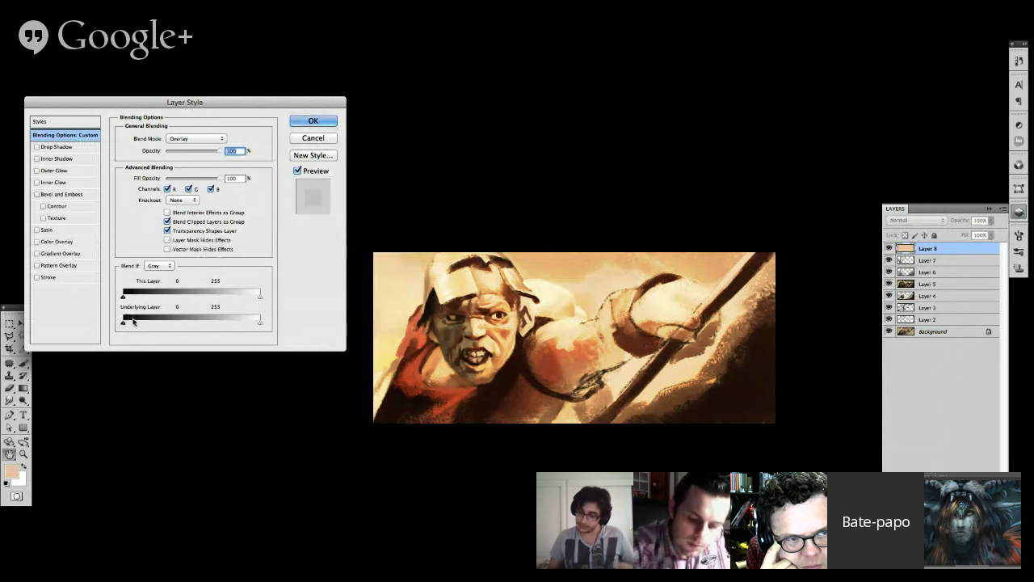
{"action": "left_click_drag", "start_coordinate": [123, 322], "coordinate": [178, 325]}
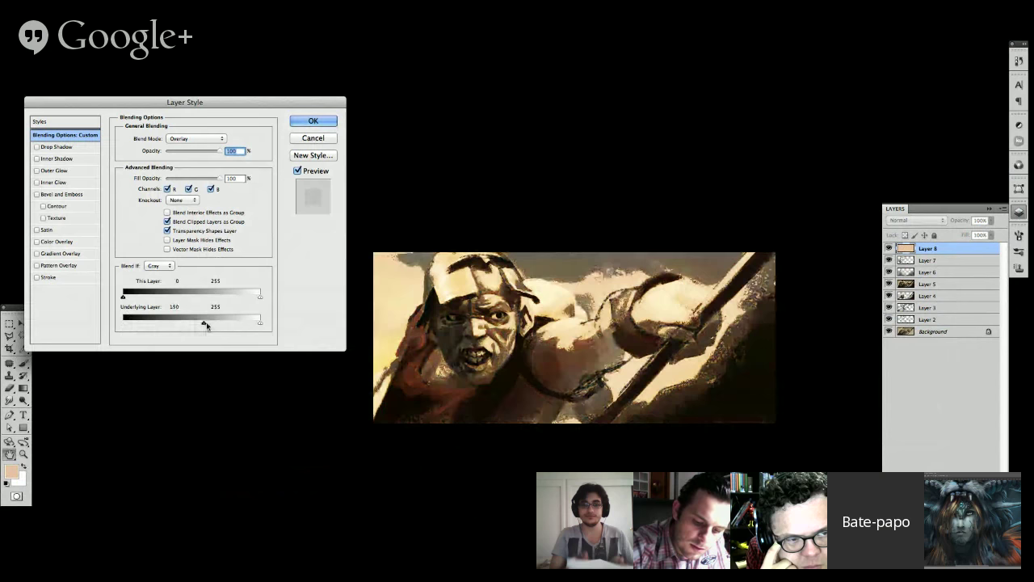
{"action": "left_click_drag", "start_coordinate": [207, 325], "coordinate": [217, 321]}
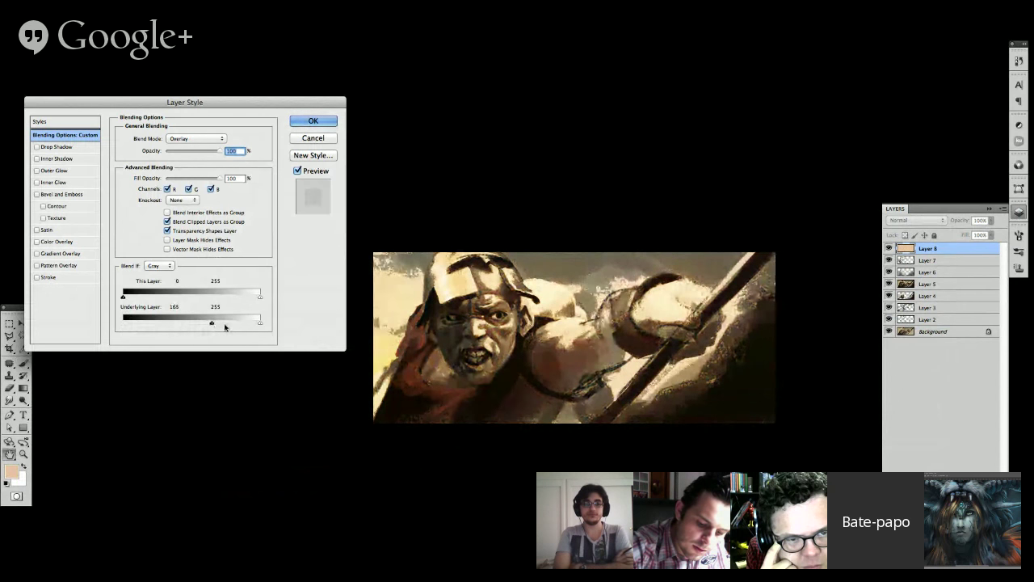
{"action": "key", "text": "alt"}
{"action": "left_click_drag", "start_coordinate": [213, 327], "coordinate": [179, 323]}
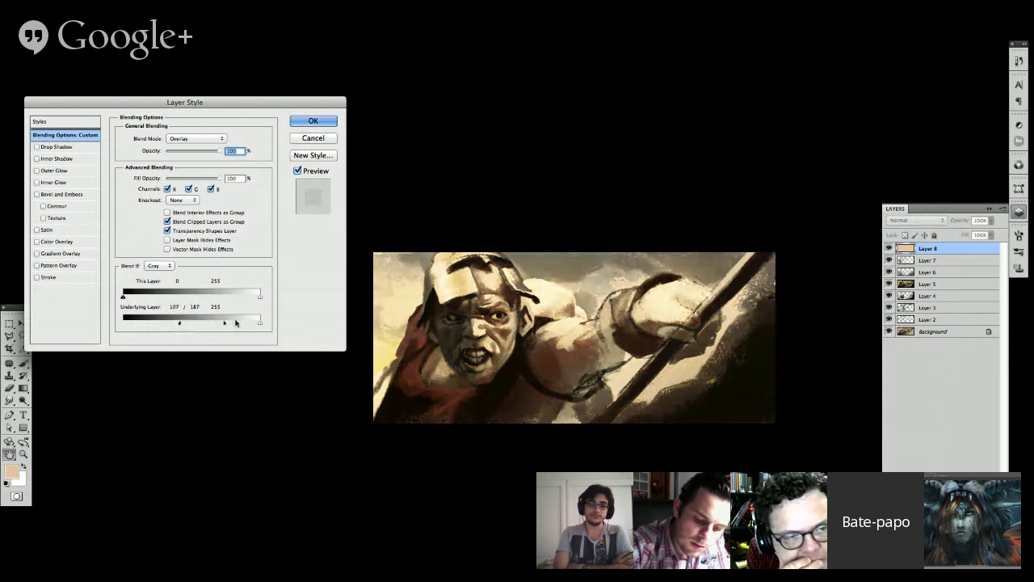
{"action": "left_click", "coordinate": [312, 120]}
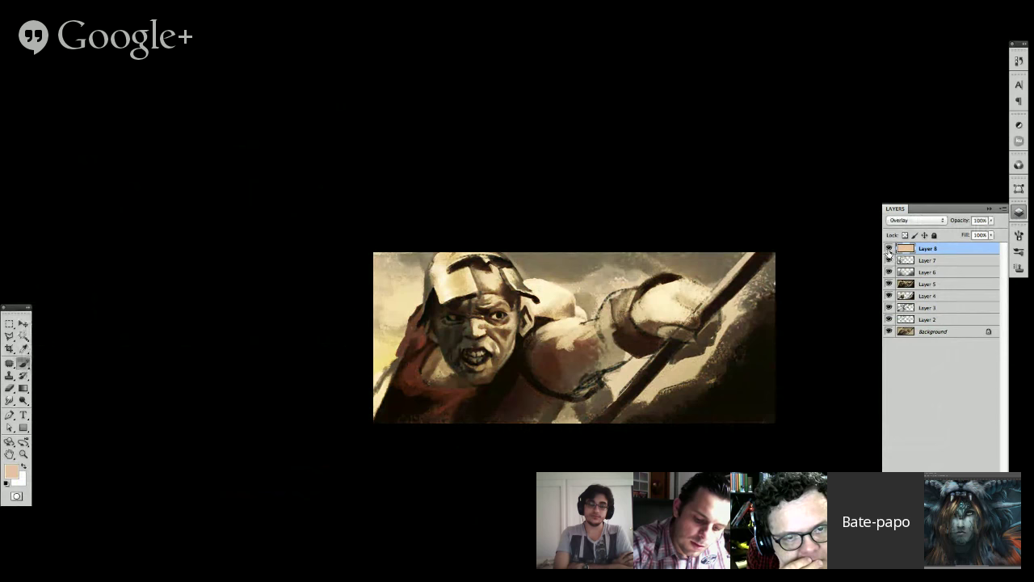
Step: Toggle Layer 8's visibility to compare the painting with and without the highlight-limited overlay
{"action": "left_click", "coordinate": [889, 249]}
{"action": "left_click", "coordinate": [889, 249]}
{"action": "left_click", "coordinate": [888, 249]}
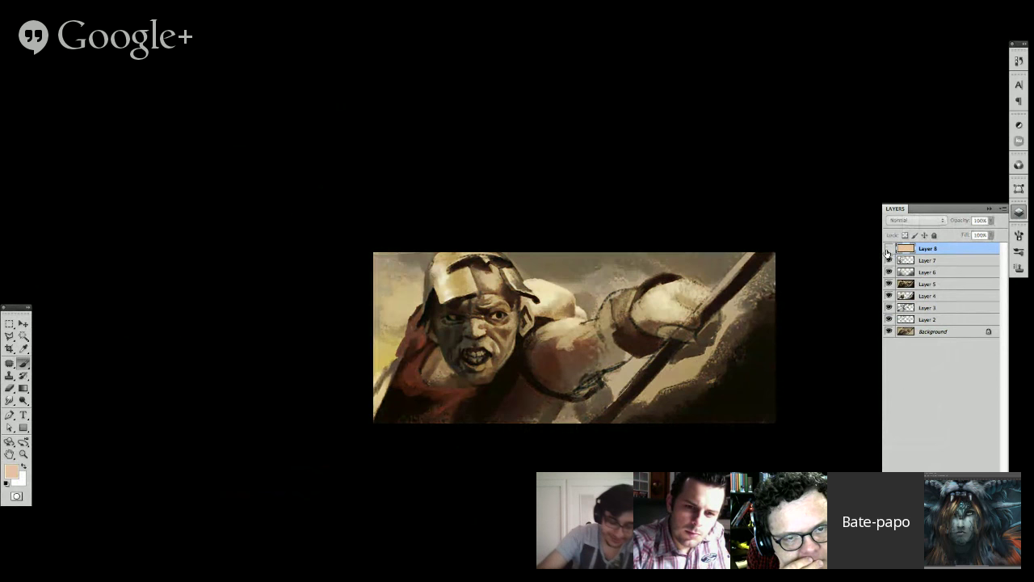
Step: Check the painting again with Layer 8's full-strength peach overlay switched off and on
{"action": "left_click", "coordinate": [889, 249]}
{"action": "left_click", "coordinate": [888, 250]}
{"action": "left_click", "coordinate": [888, 249]}
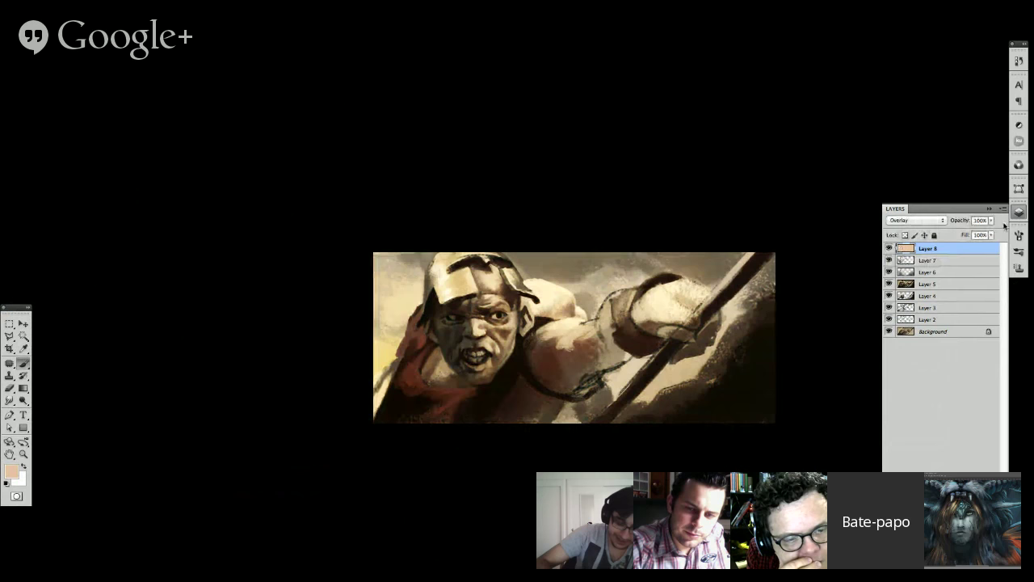
{"action": "left_click", "coordinate": [992, 220]}
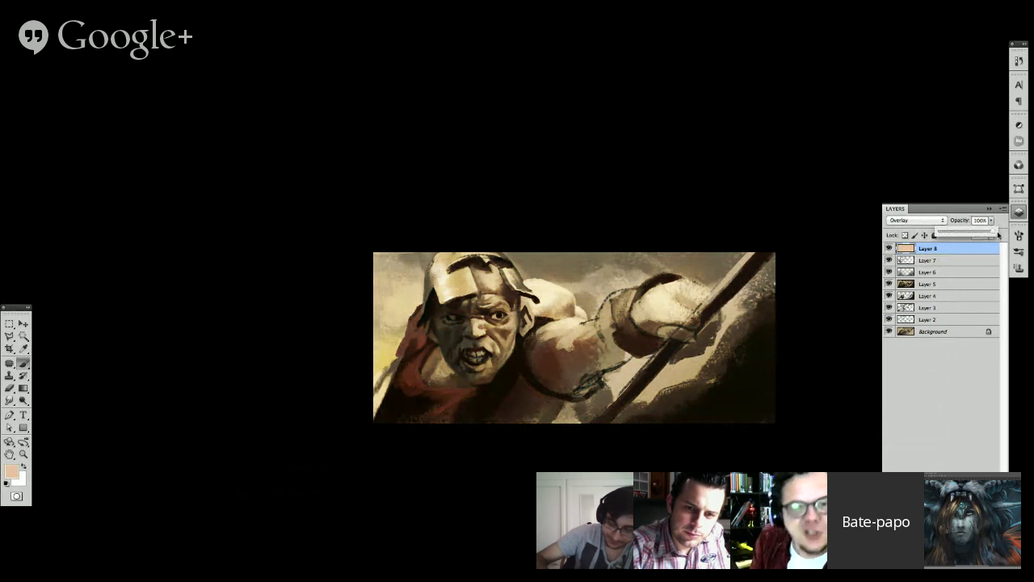
{"action": "left_click", "coordinate": [949, 351]}
Step: Add a layer mask to Layer 8, paint black over the painting's lower and outer areas with an enlarged textured brush, and compare the masked overlay
{"action": "key", "text": "ctrl+alt+m"}
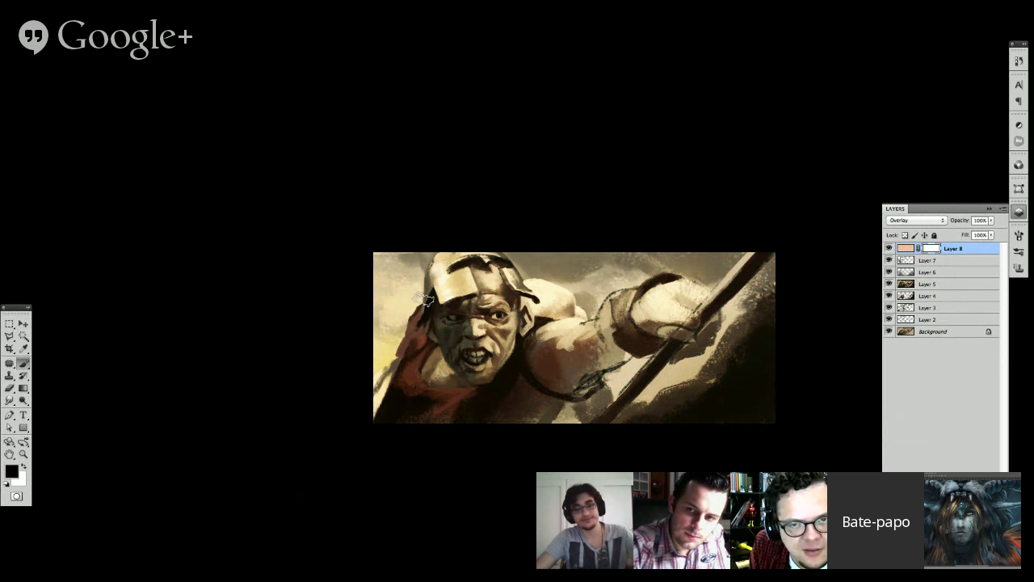
{"action": "key", "text": "bracketright"}
{"action": "key", "text": "bracketright"}
{"action": "key", "text": "bracketright"}
{"action": "key", "text": "bracketright"}
{"action": "key", "text": "bracketright"}
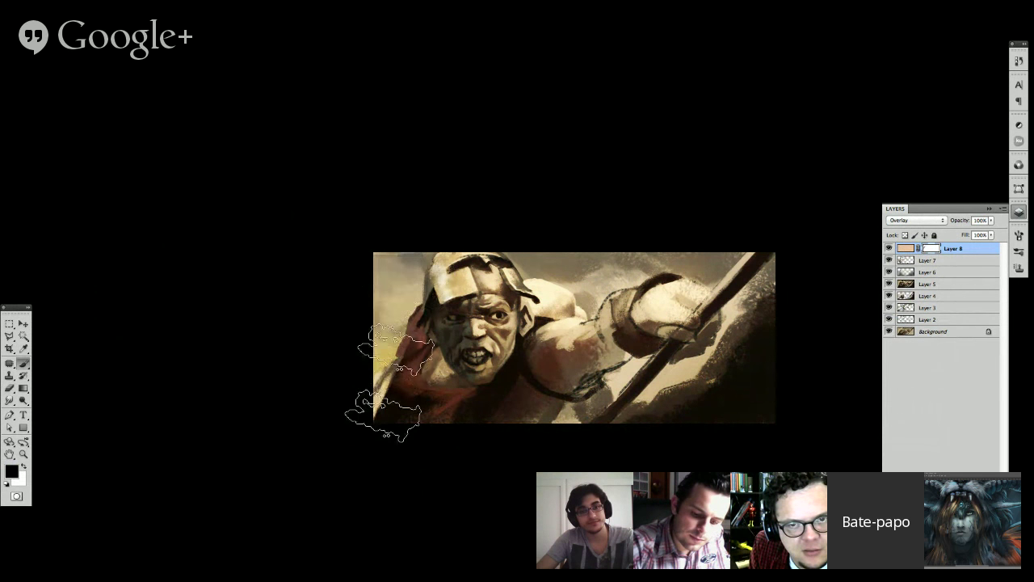
{"action": "mouse_move", "coordinate": [482, 439]}
{"action": "left_mouse_down"}
{"action": "mouse_move", "coordinate": [592, 424]}
{"action": "mouse_move", "coordinate": [574, 407]}
{"action": "mouse_move", "coordinate": [595, 417]}
{"action": "mouse_move", "coordinate": [688, 405]}
{"action": "mouse_move", "coordinate": [661, 401]}
{"action": "mouse_move", "coordinate": [783, 313]}
{"action": "mouse_move", "coordinate": [743, 323]}
{"action": "left_mouse_up"}
{"action": "left_click", "coordinate": [889, 248]}
{"action": "left_click", "coordinate": [889, 249]}
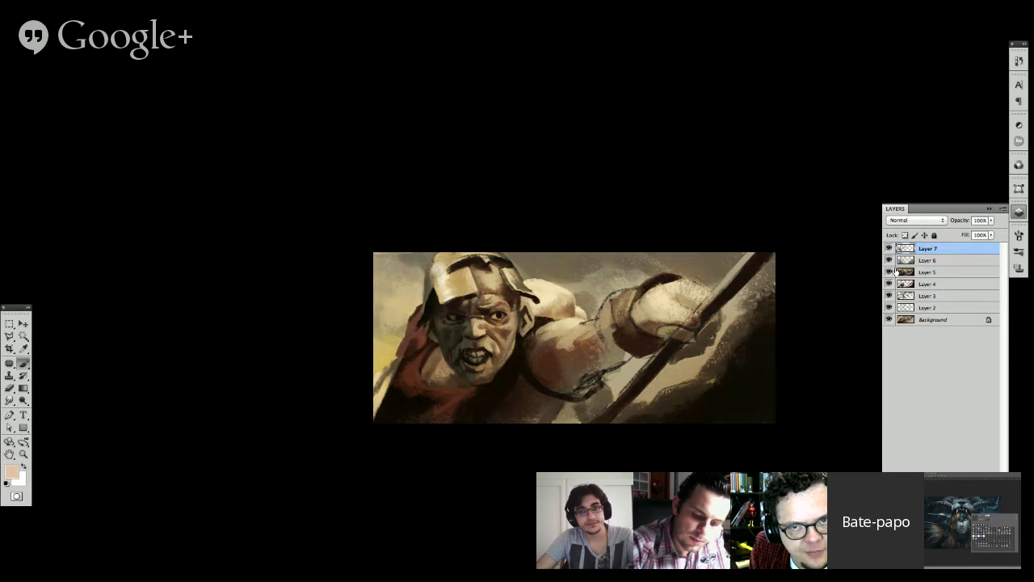
{"action": "key", "text": "ctrl+plus"}
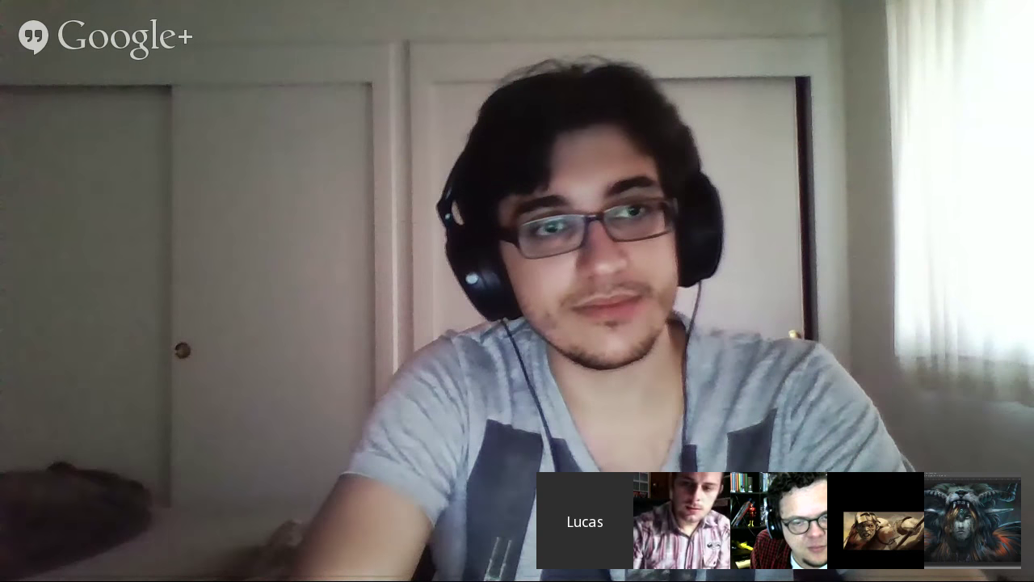
{"action": "key", "text": "Tab"}
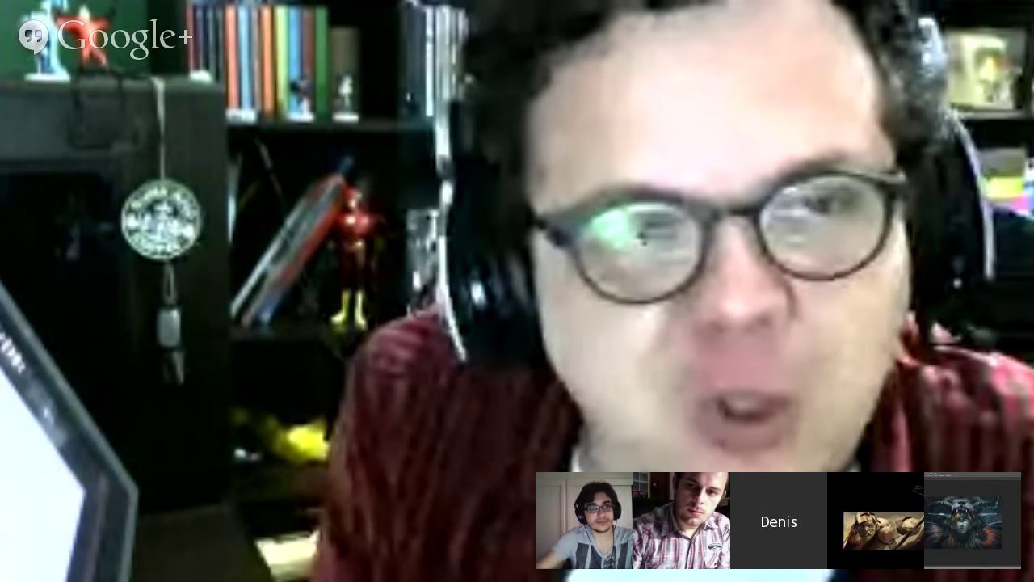